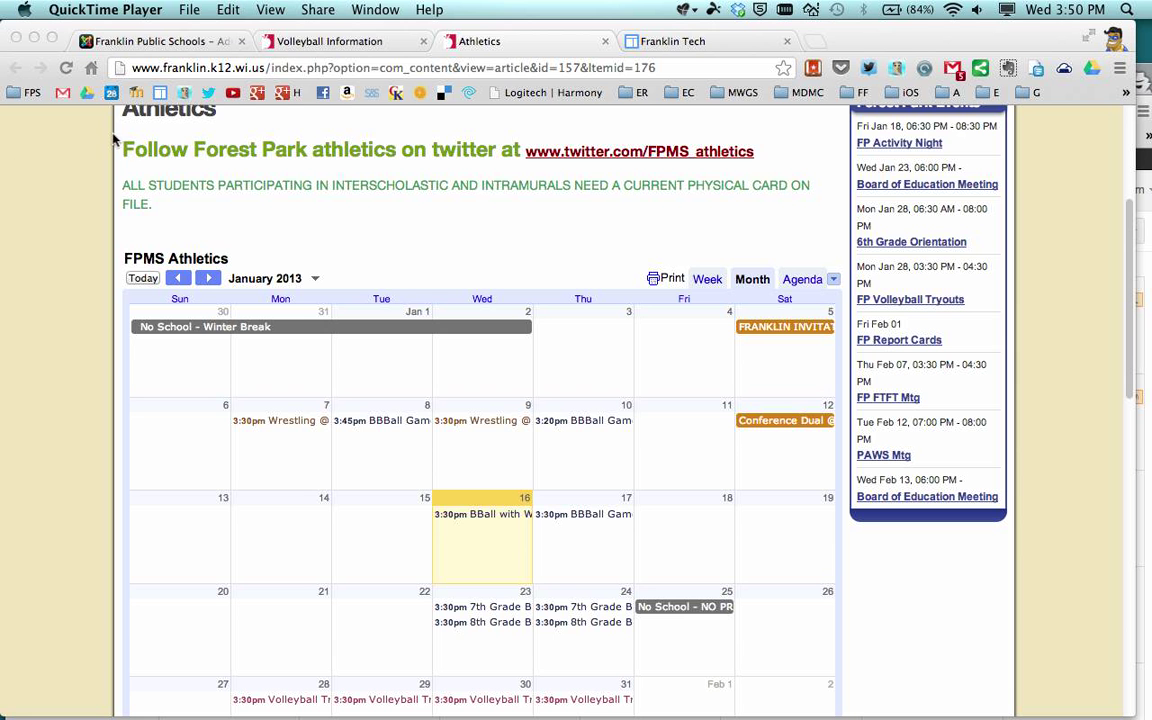
- Examine the FPMS Athletics calendar embedded on the Athletics page and view the details of the January 16 BBall with Whitnall event
{"action": "left_click", "coordinate": [316, 226]}
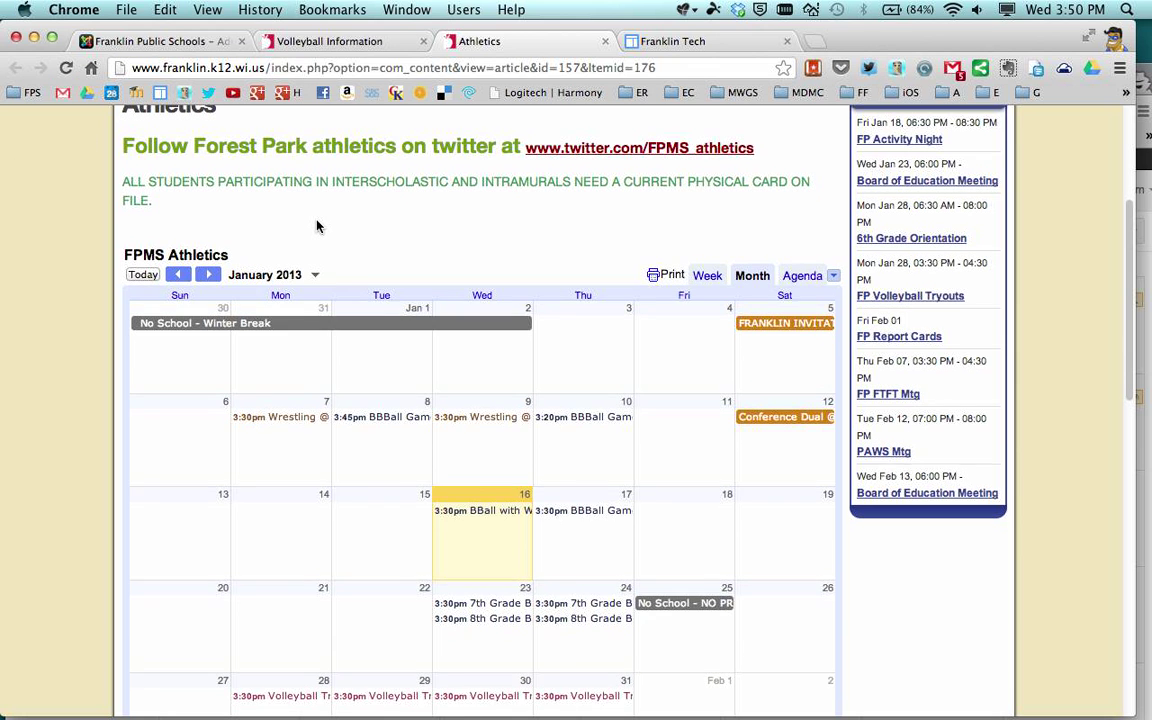
{"action": "scroll", "coordinate": [316, 226], "scroll_direction": "up", "scroll_amount": 5}
{"action": "scroll", "coordinate": [28, 330], "scroll_direction": "down", "scroll_amount": 3}
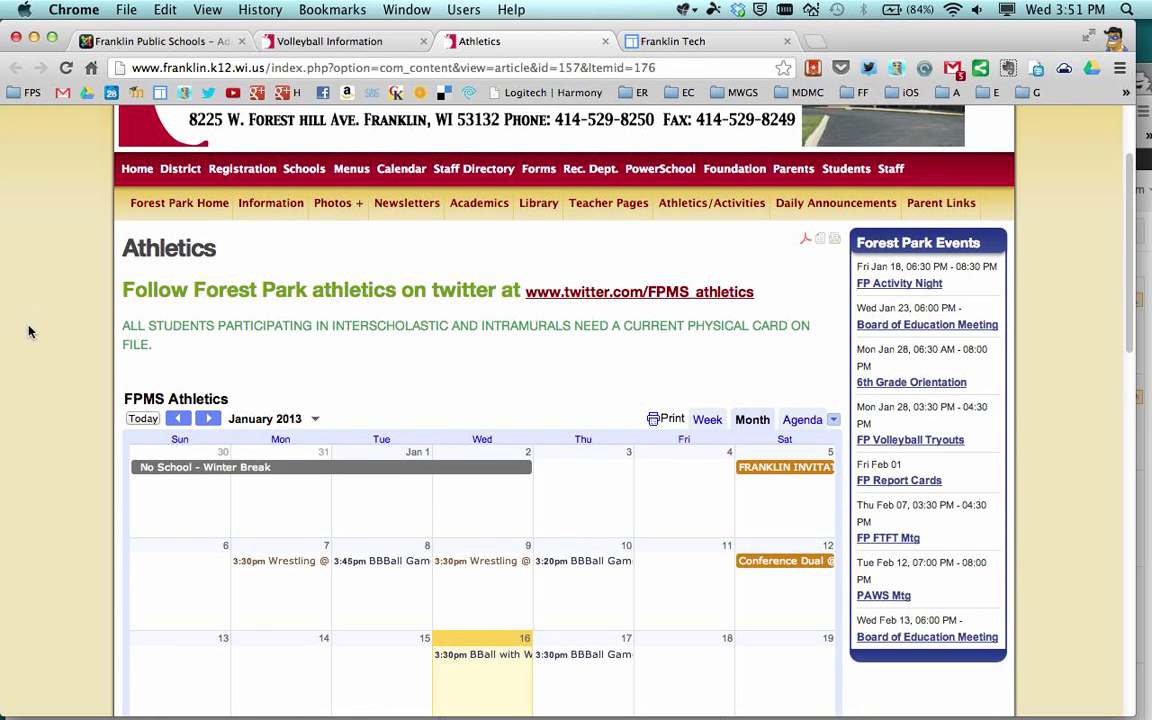
{"action": "scroll", "coordinate": [30, 332], "scroll_direction": "down", "scroll_amount": 2}
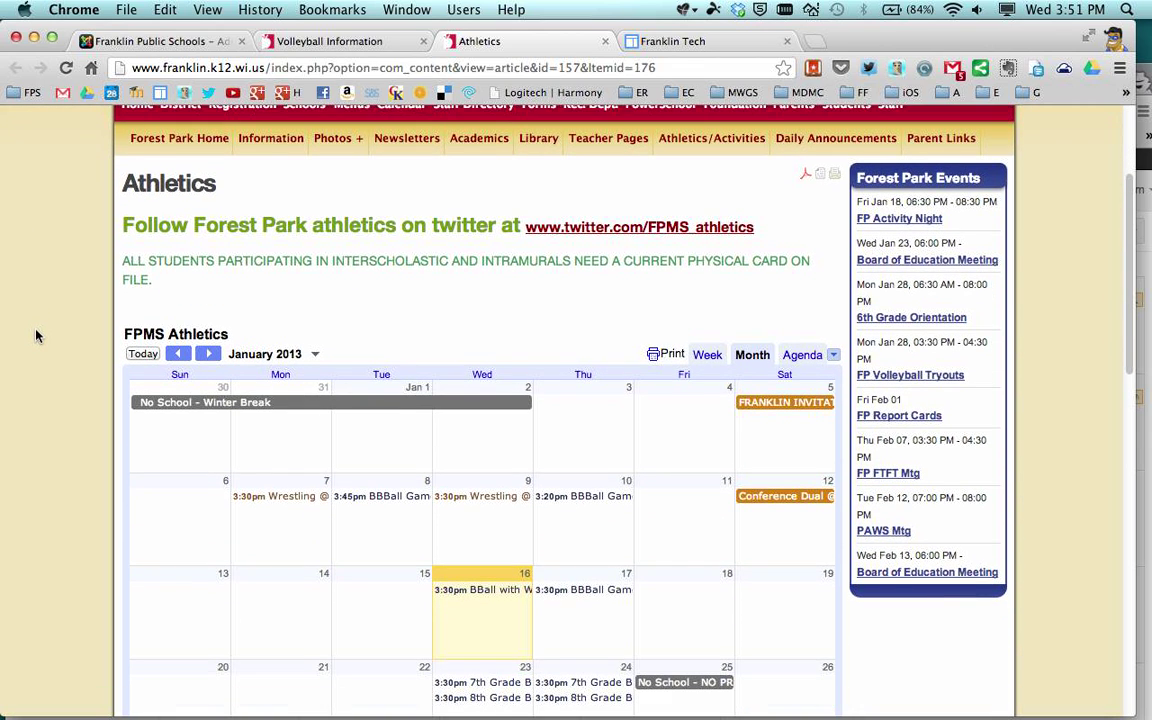
{"action": "scroll", "coordinate": [36, 336], "scroll_direction": "down", "scroll_amount": 2}
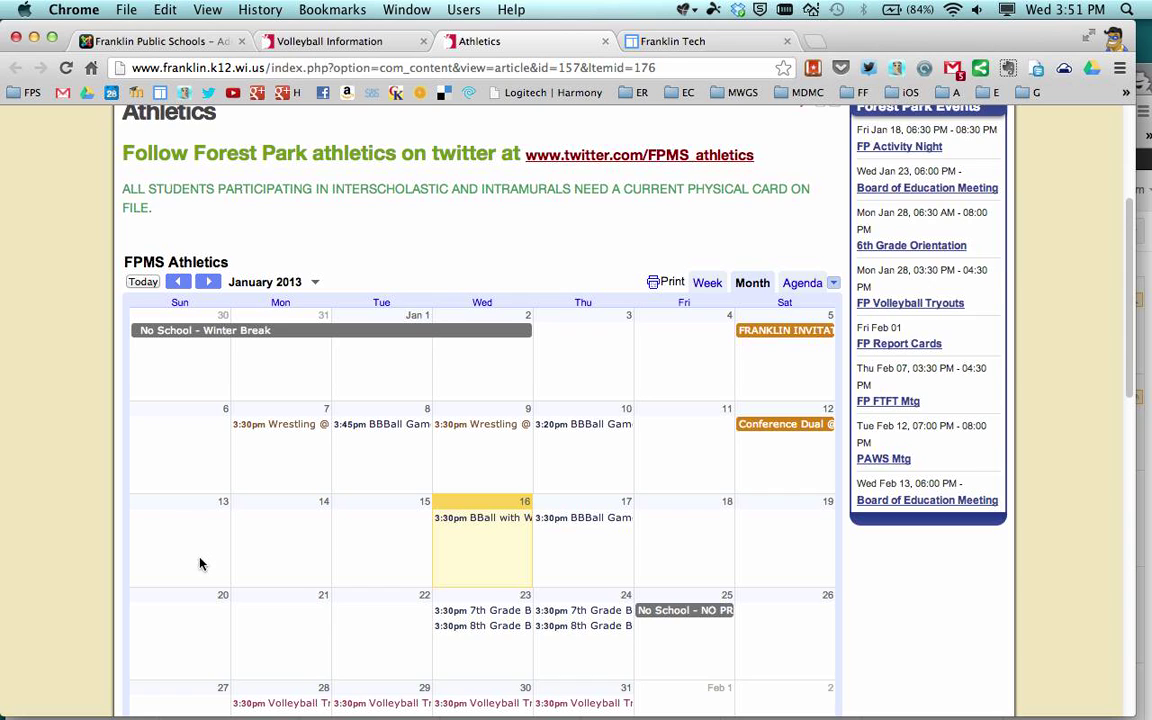
{"action": "scroll", "coordinate": [213, 578], "scroll_direction": "down", "scroll_amount": 3}
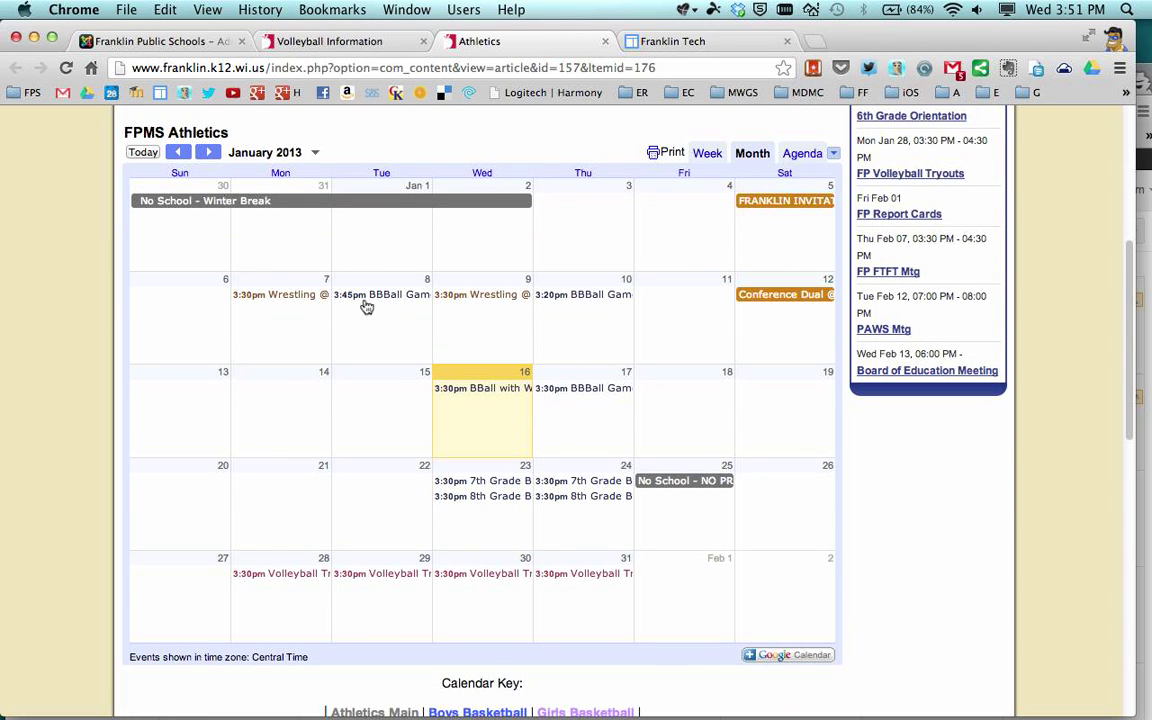
{"action": "left_click", "coordinate": [479, 394]}
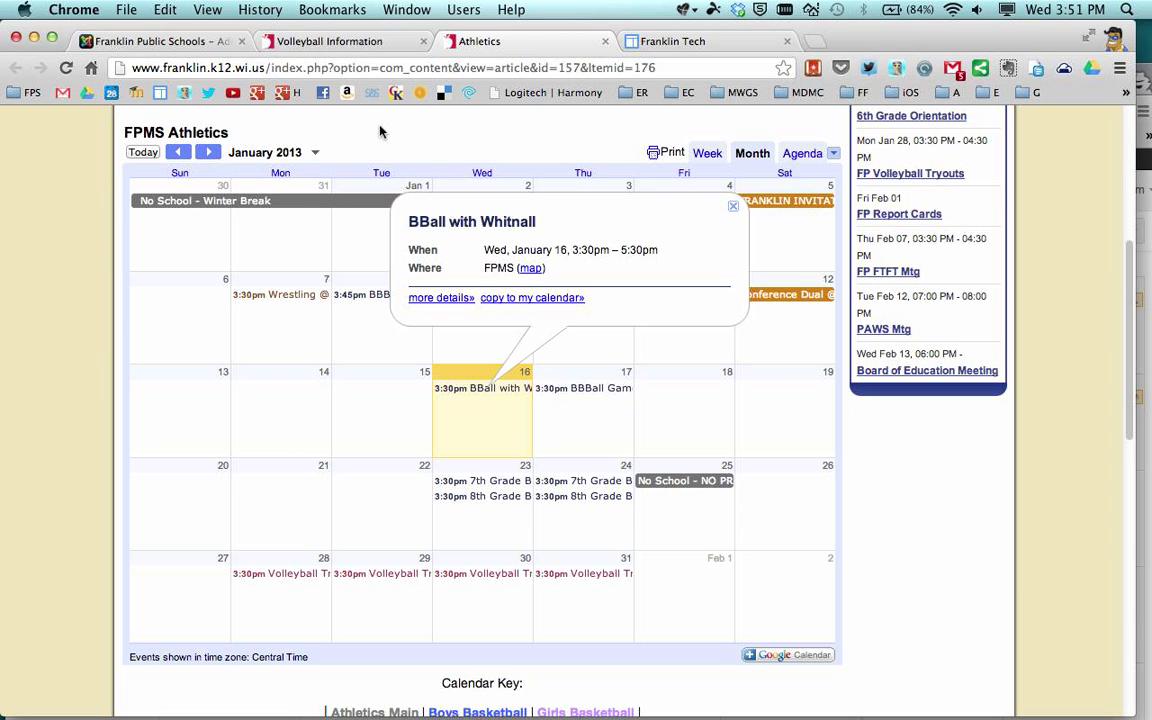
{"action": "left_click", "coordinate": [733, 205]}
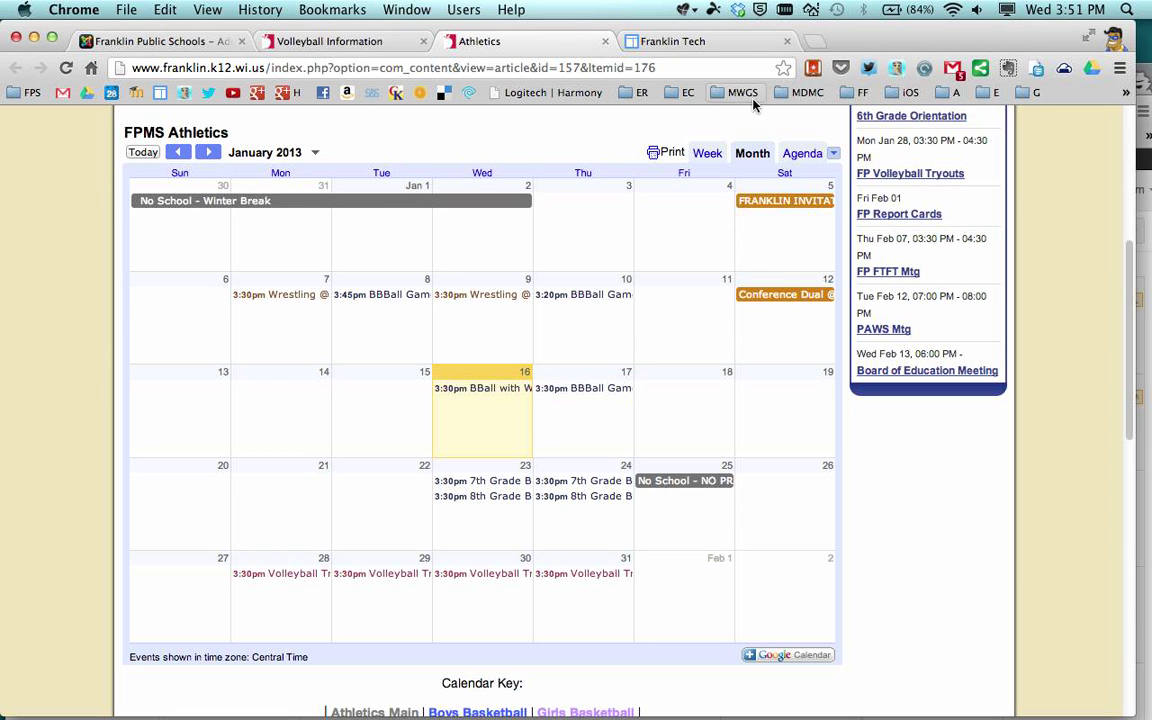
- Switch to Google Calendar and open the sharing settings of the Volleyball calendar
{"action": "left_click", "coordinate": [1030, 66]}
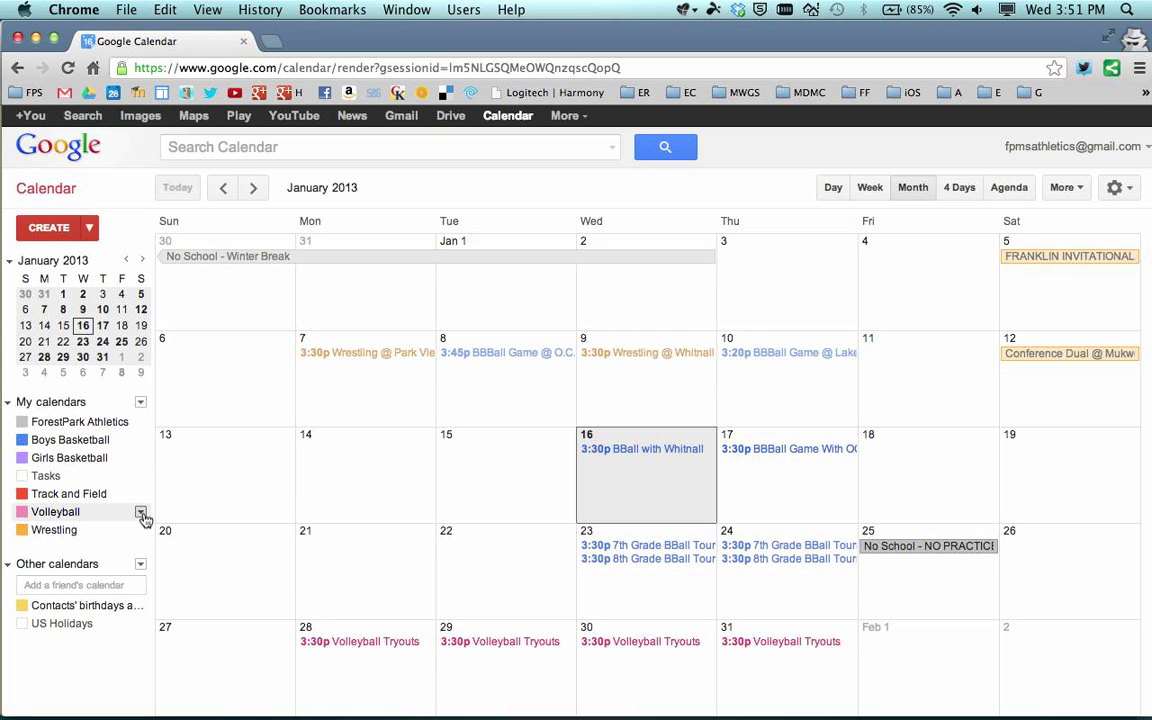
{"action": "key", "text": "super+plus"}
{"action": "key", "text": "super+plus"}
{"action": "key", "text": "super+plus"}
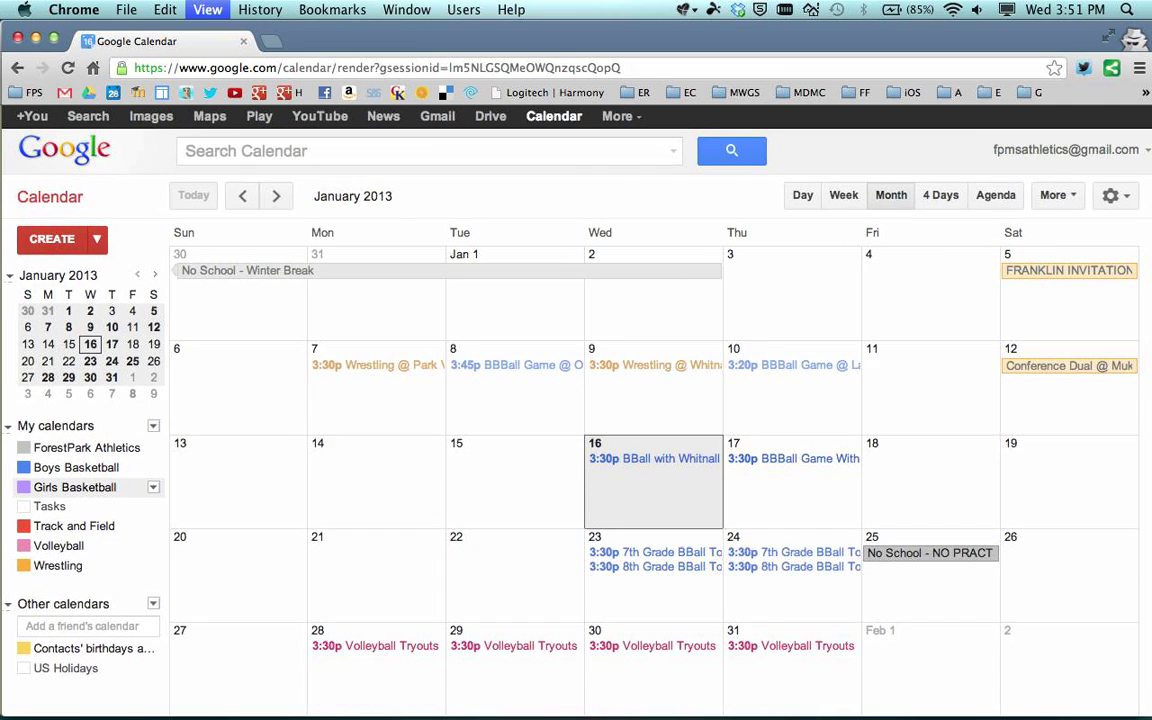
{"action": "scroll", "coordinate": [141, 468], "scroll_direction": "down", "scroll_amount": 2}
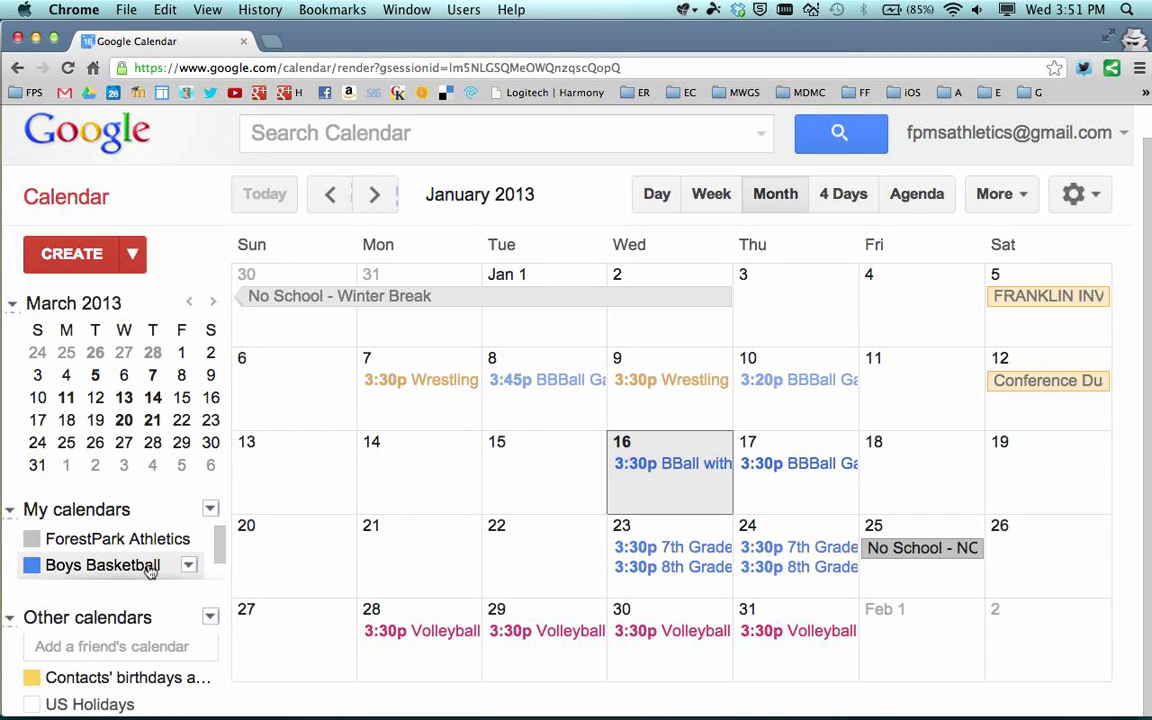
{"action": "key", "text": "super+minus"}
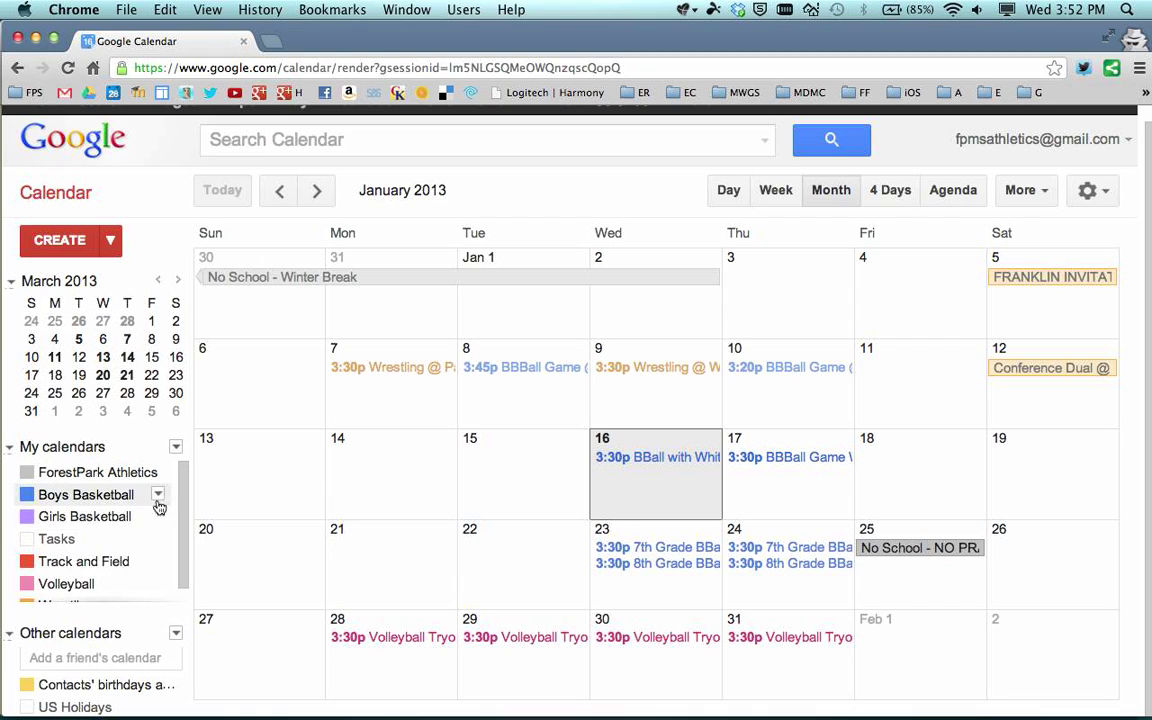
{"action": "left_click", "coordinate": [158, 585]}
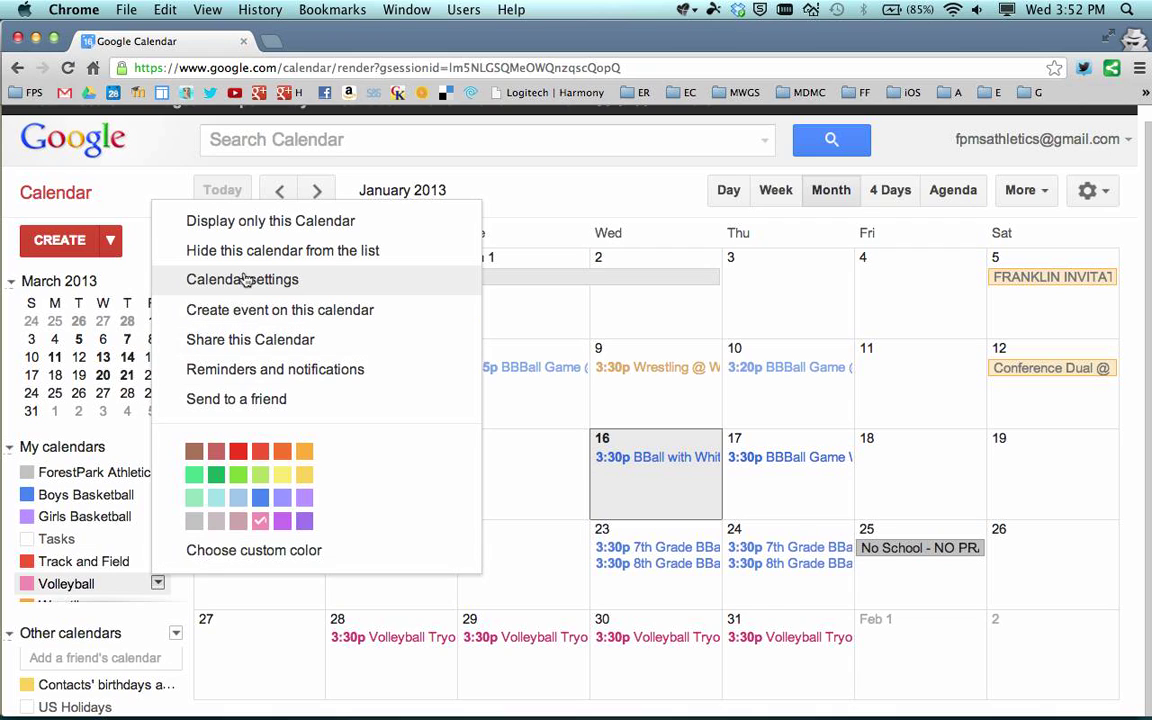
{"action": "left_click", "coordinate": [259, 345]}
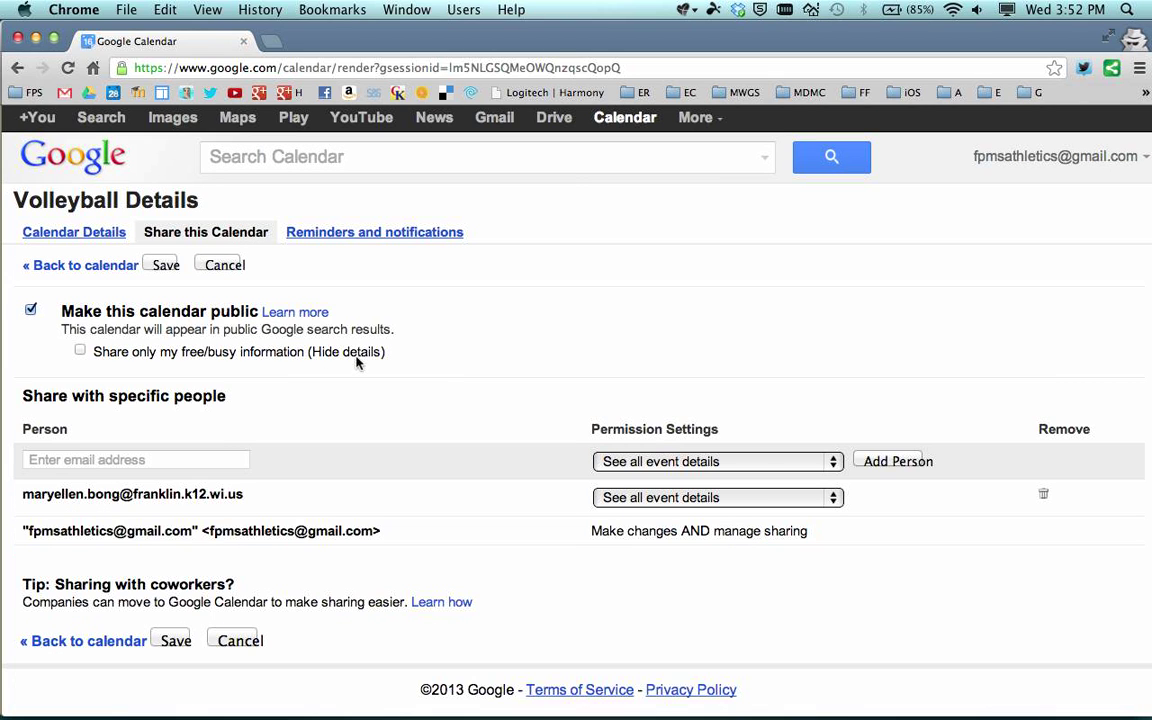
- Review the Volleyball calendar's public sharing setting and the permission levels available for specific people
{"action": "key", "text": "super+minus"}
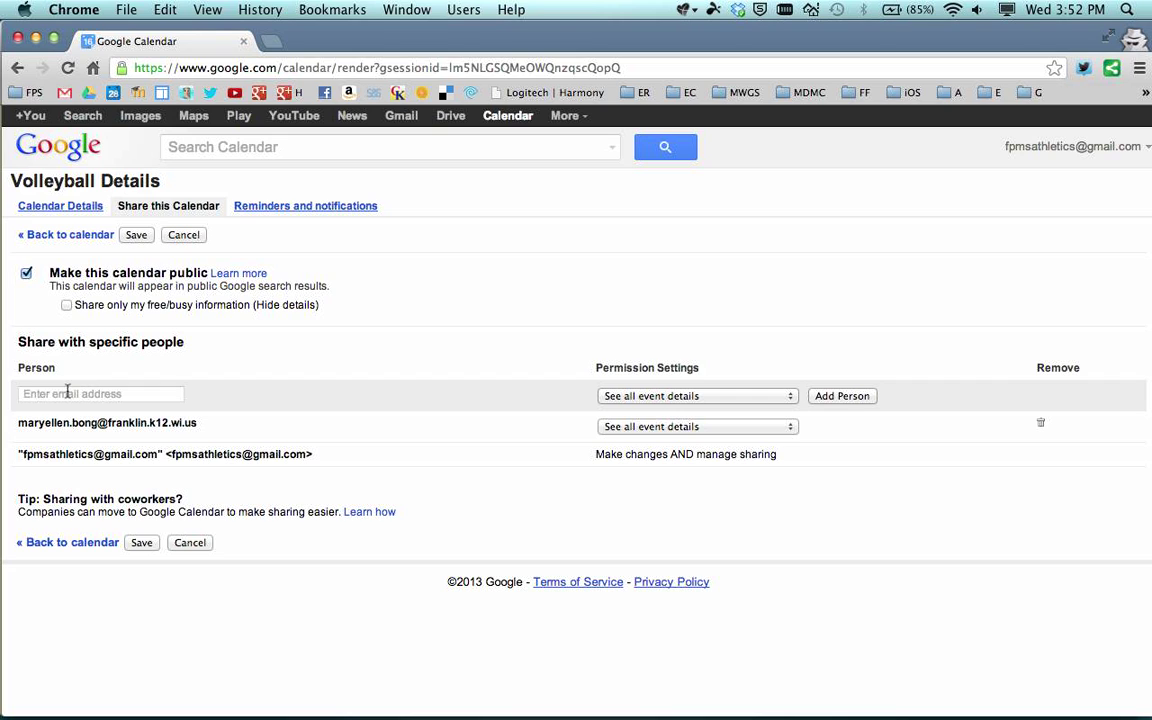
{"action": "key", "text": "super+equal"}
{"action": "left_click", "coordinate": [33, 460]}
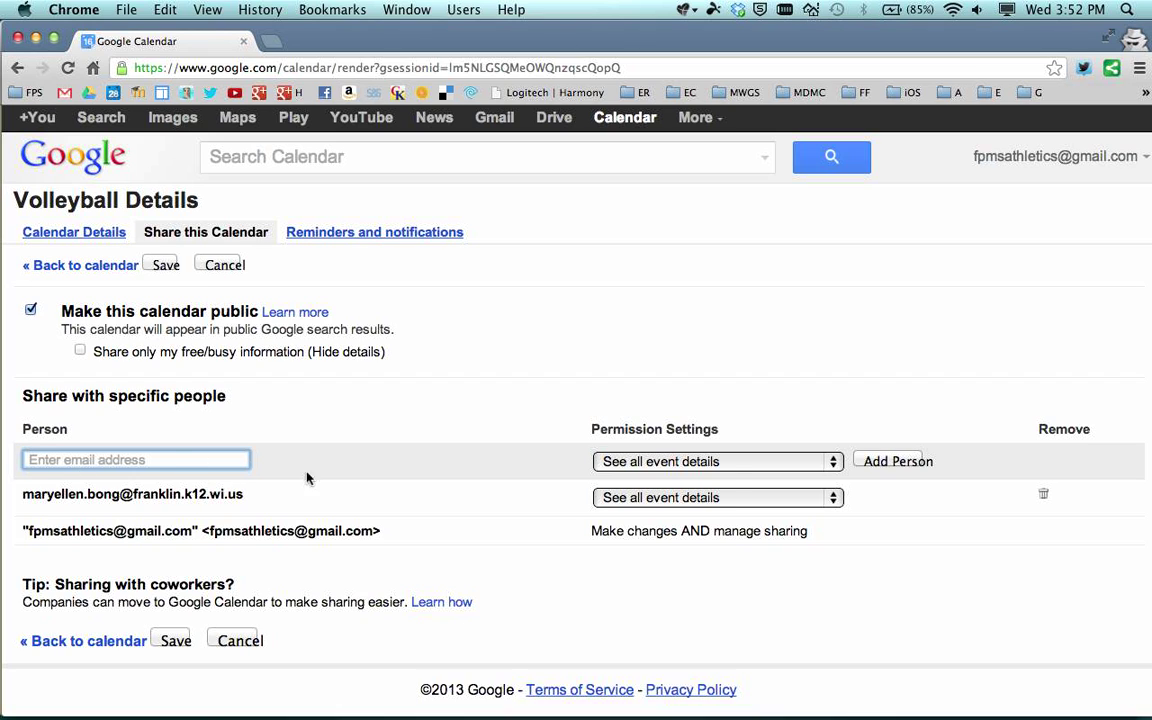
{"action": "left_click", "coordinate": [725, 463]}
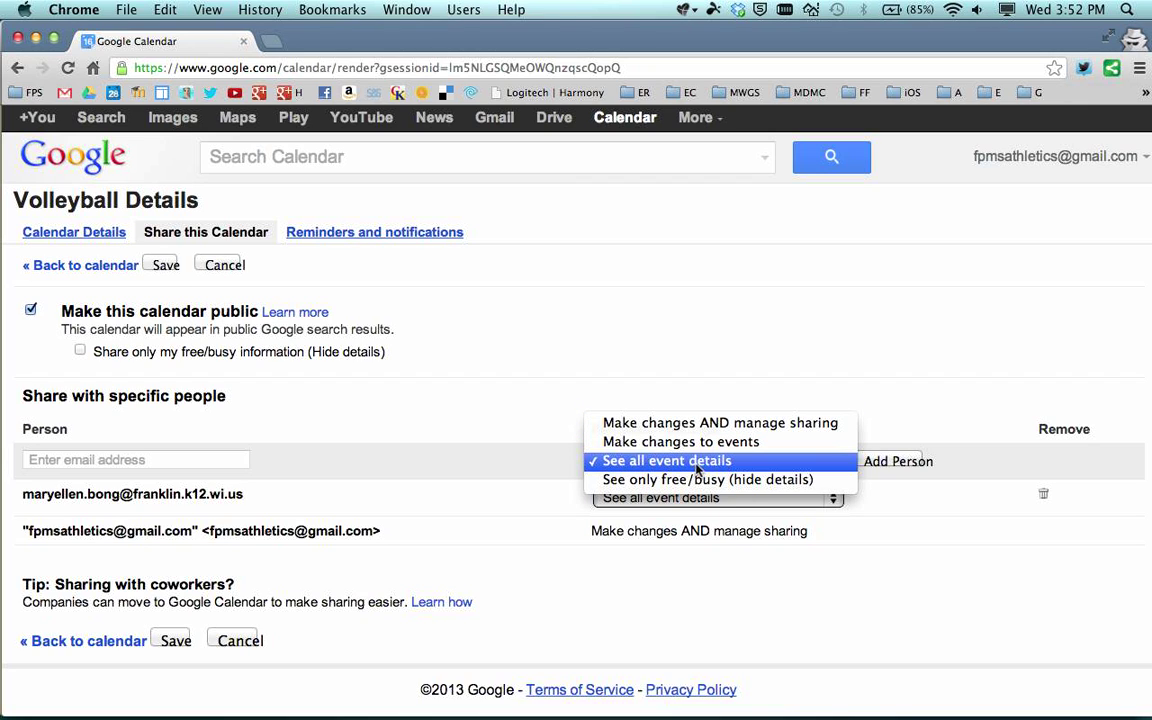
{"action": "left_click", "coordinate": [527, 437]}
{"action": "left_click", "coordinate": [355, 417]}
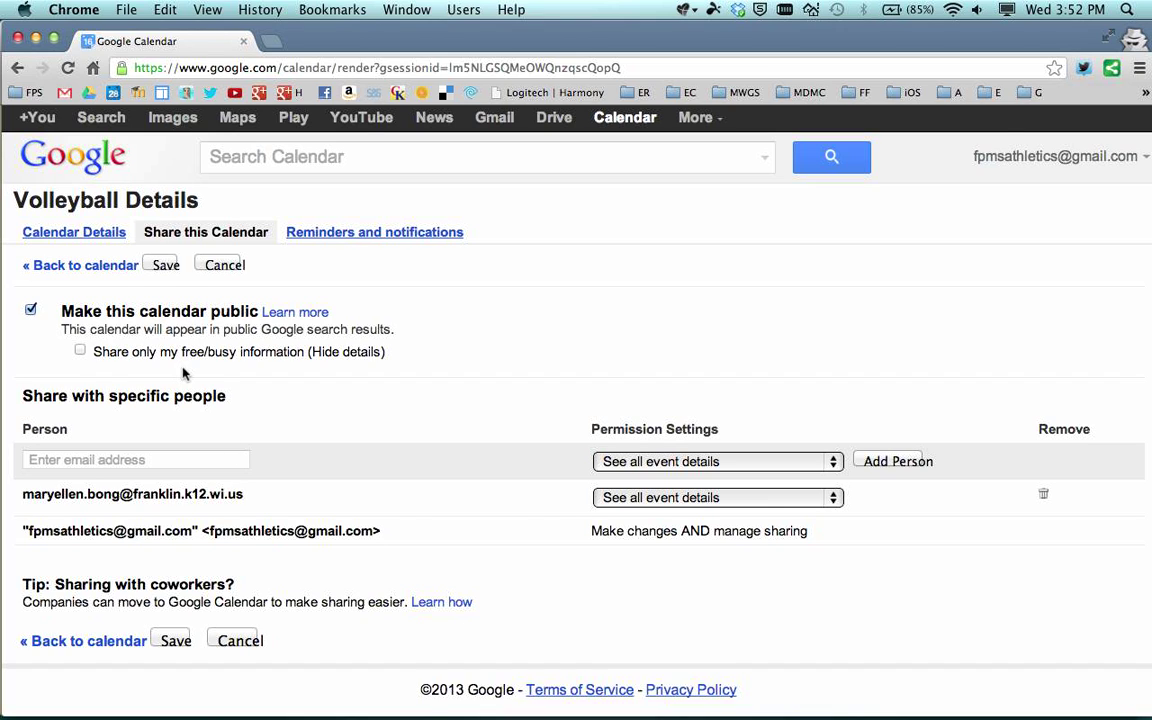
- Open the Volleyball calendar's details and locate the Embed This Calendar section
{"action": "key", "text": "super+minus"}
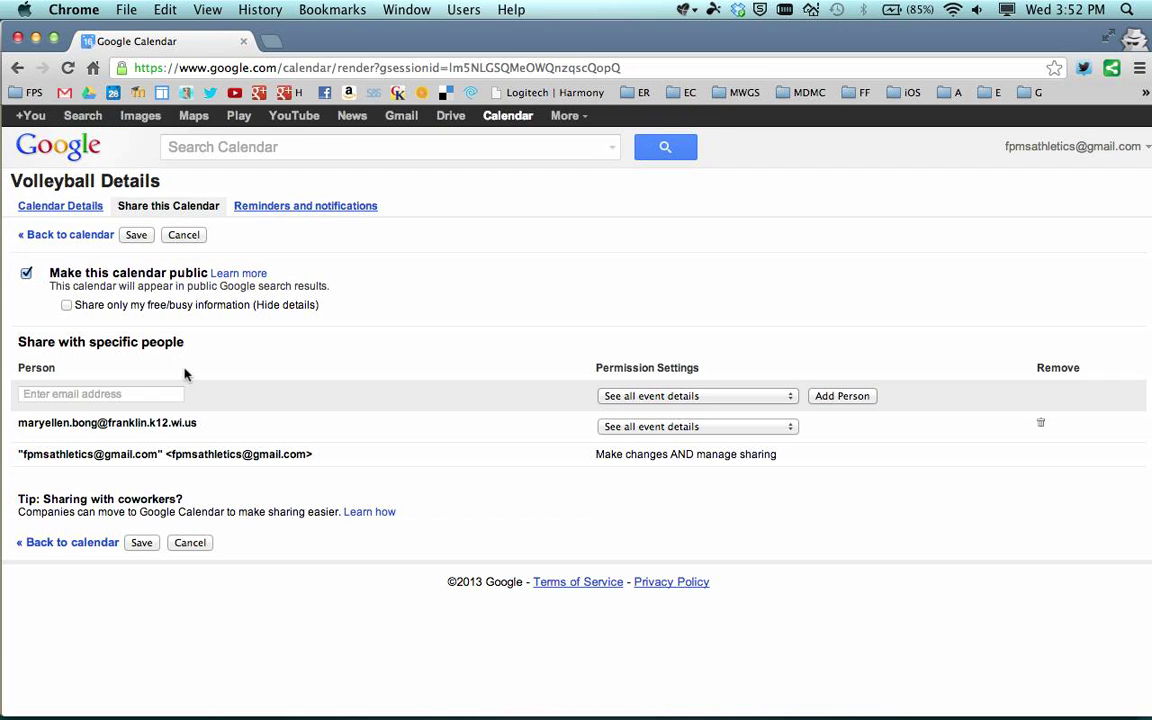
{"action": "left_click", "coordinate": [62, 208]}
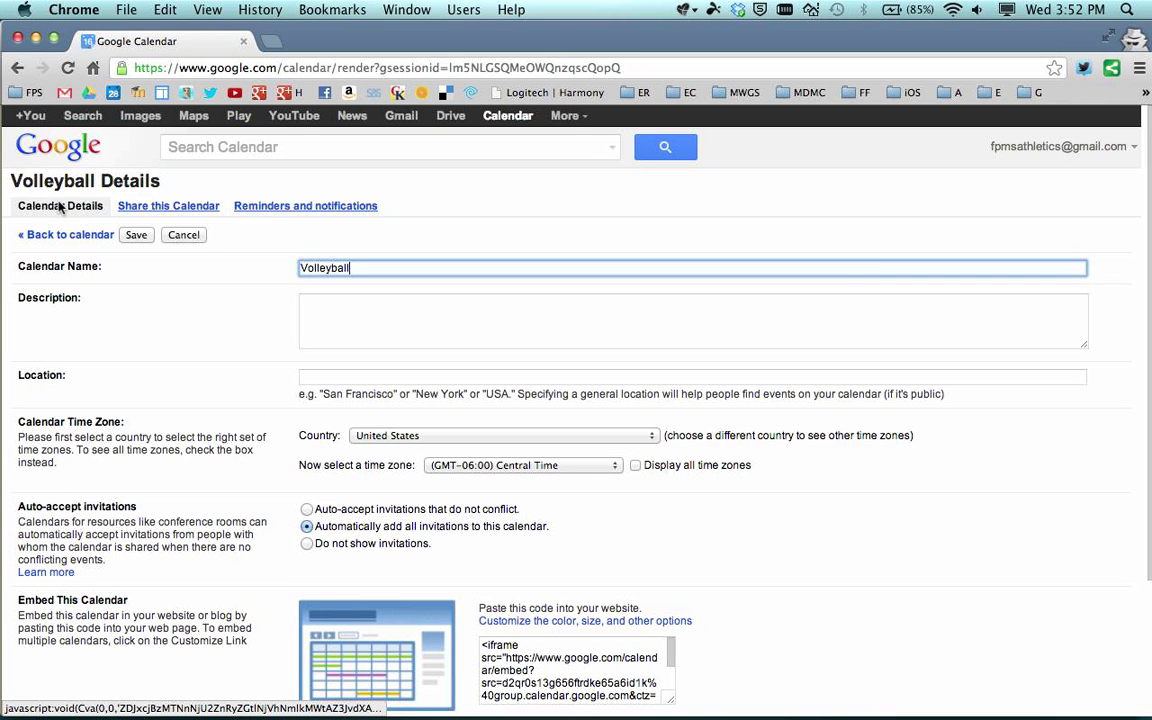
{"action": "key", "text": "super+equal"}
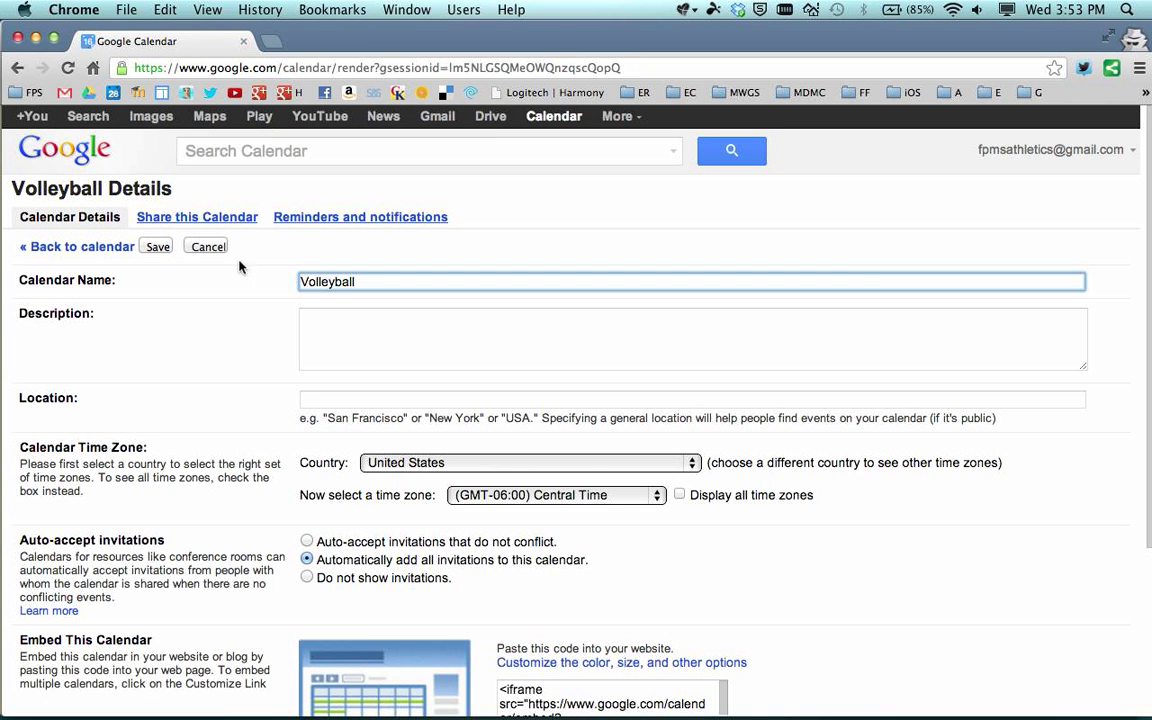
{"action": "scroll", "coordinate": [193, 304], "scroll_direction": "down", "scroll_amount": 3}
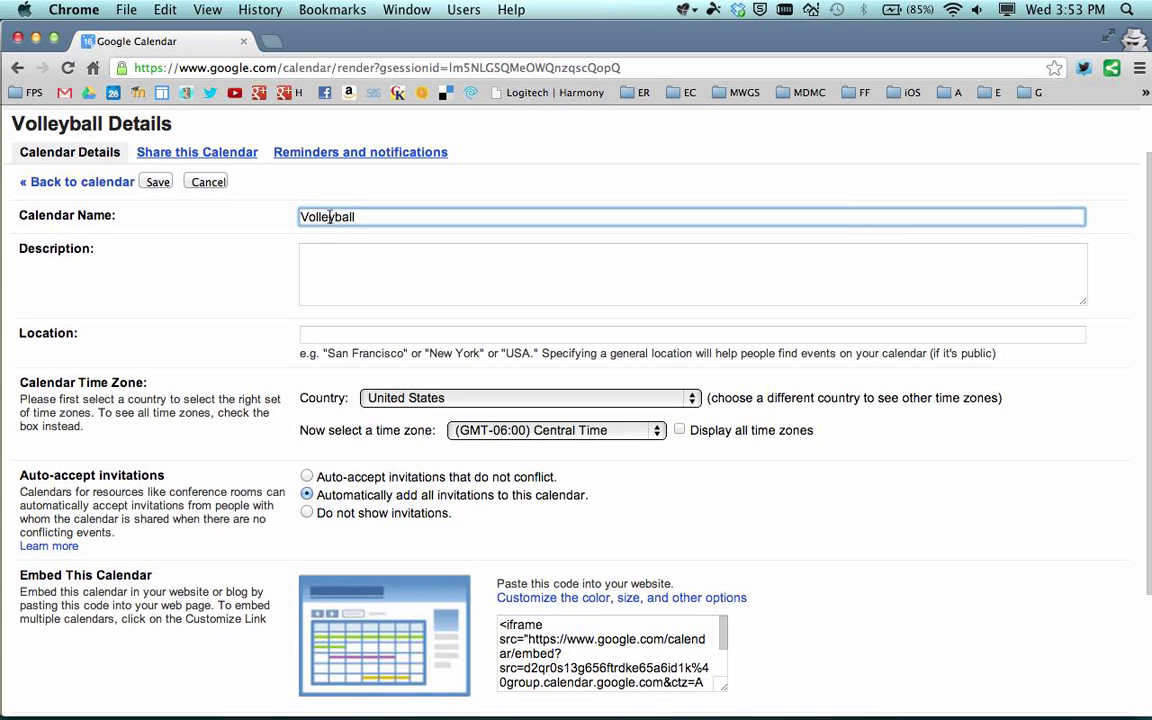
{"action": "scroll", "coordinate": [209, 297], "scroll_direction": "down", "scroll_amount": 2}
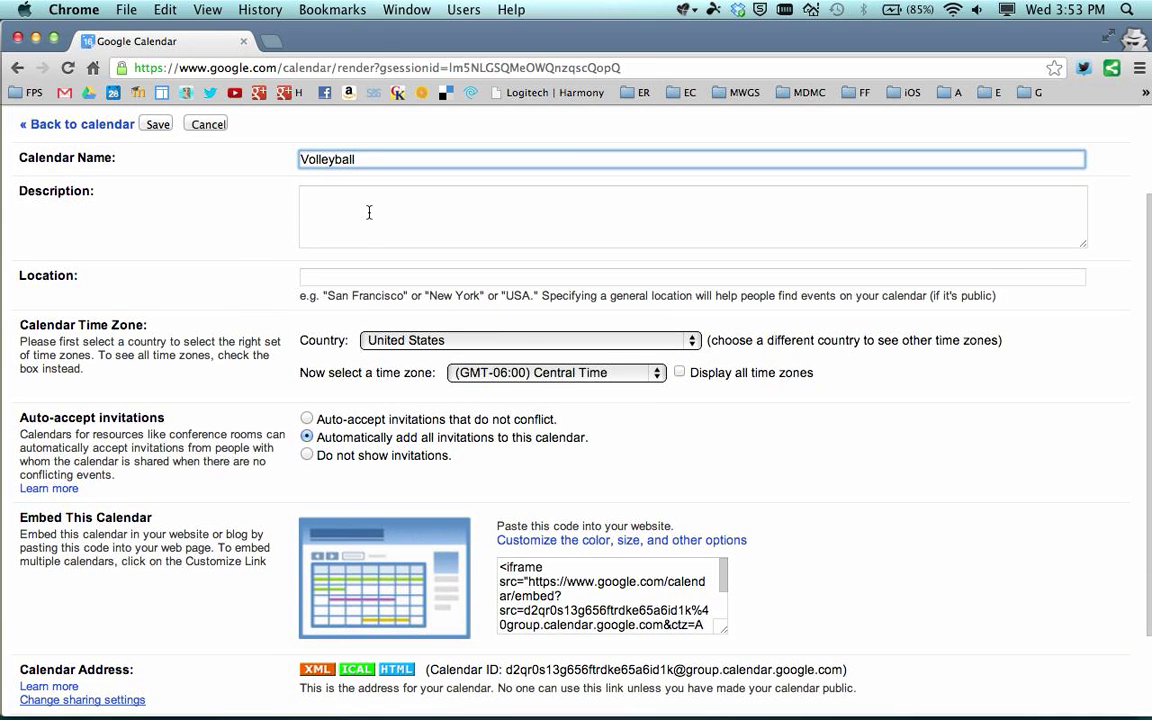
{"action": "scroll", "coordinate": [200, 272], "scroll_direction": "down", "scroll_amount": 3}
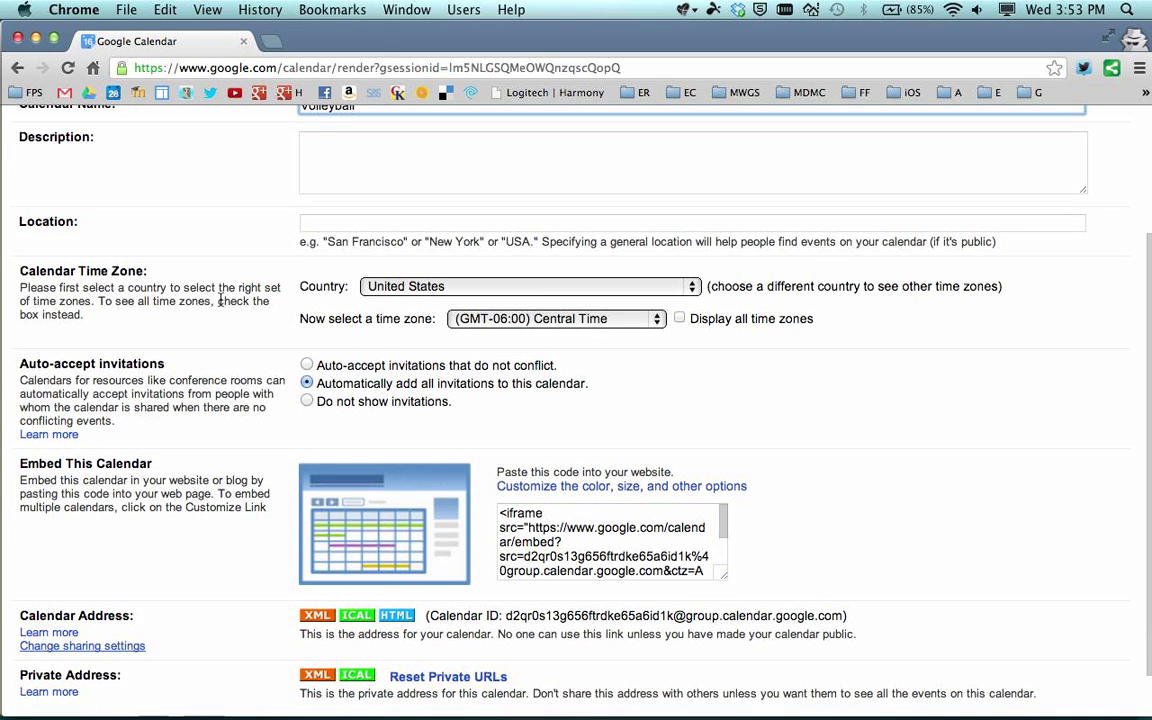
{"action": "scroll", "coordinate": [222, 305], "scroll_direction": "down", "scroll_amount": 2}
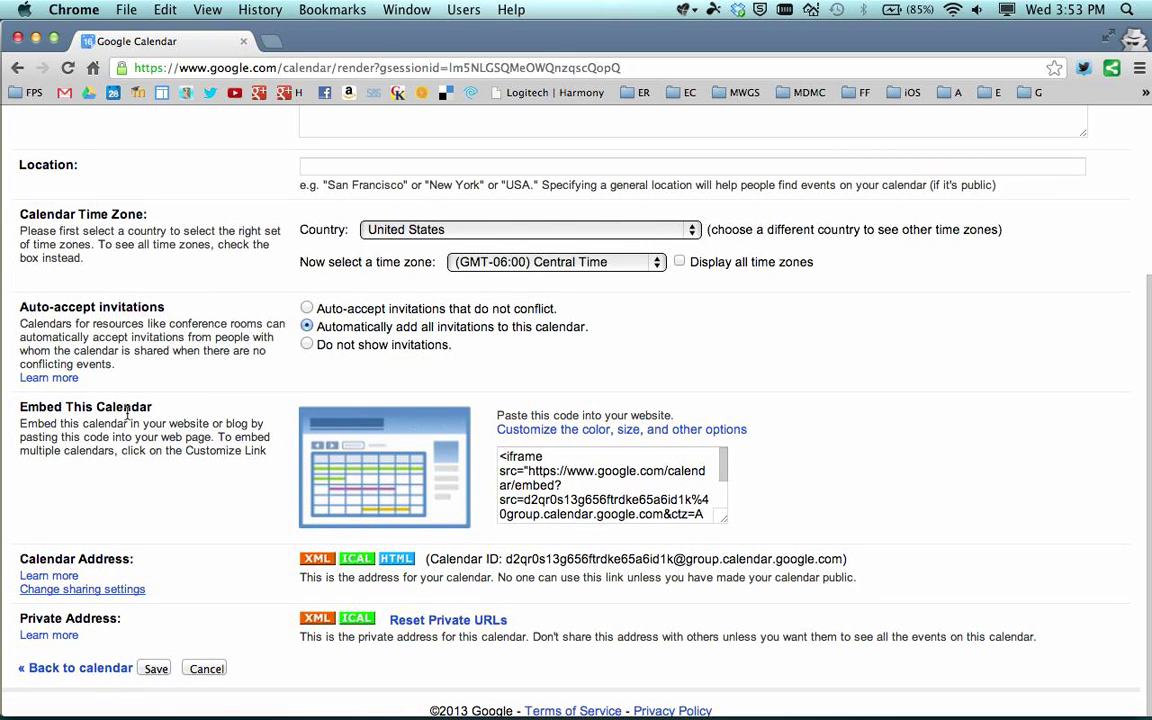
- Copy the Volleyball calendar's entire iframe embed code
{"action": "left_click", "coordinate": [569, 472]}
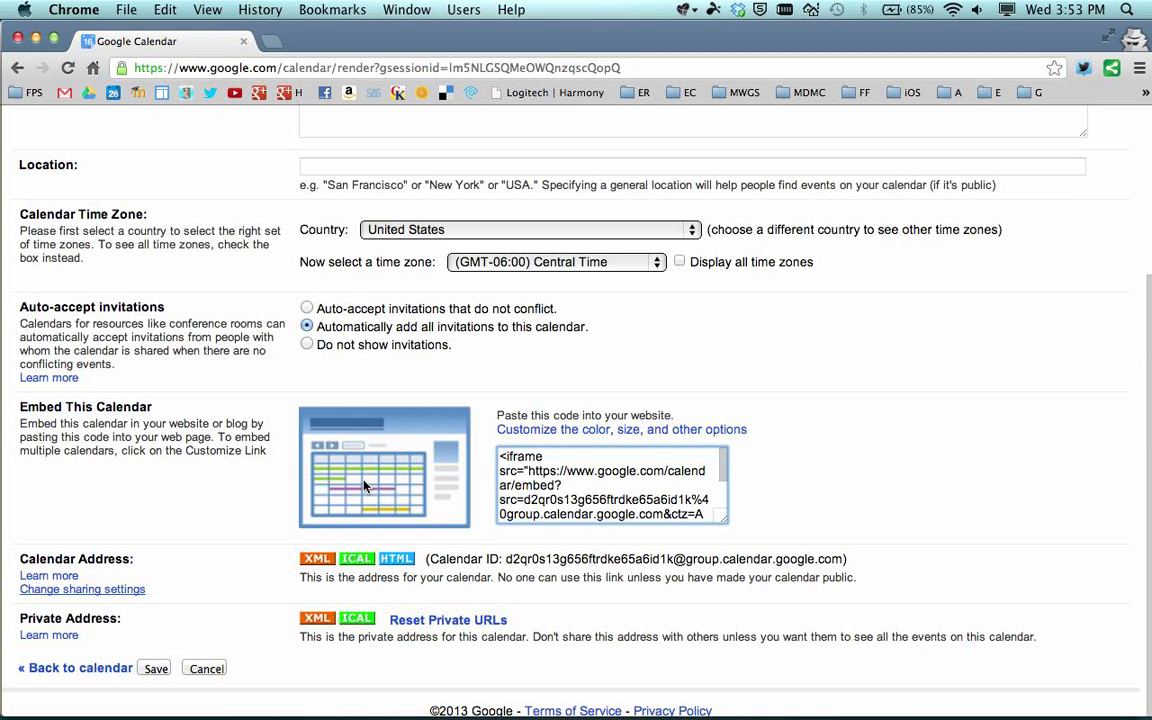
{"action": "left_click", "coordinate": [511, 458]}
{"action": "key", "text": "super+a"}
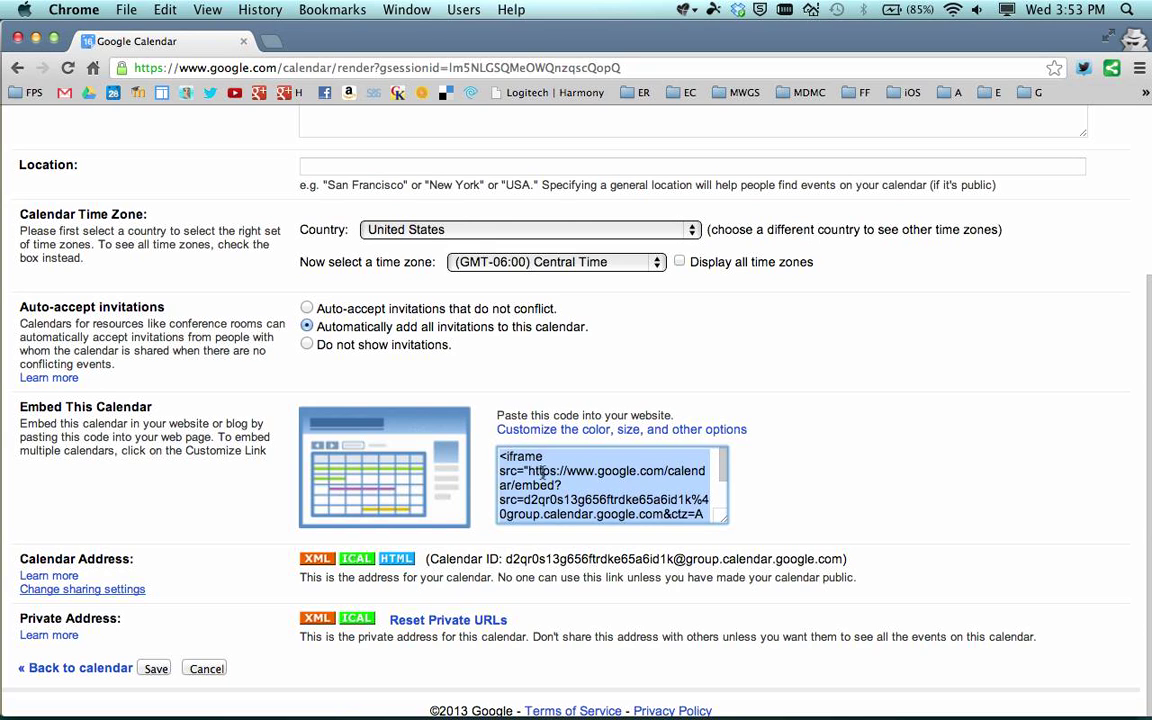
{"action": "left_click", "coordinate": [630, 481]}
{"action": "left_click", "coordinate": [789, 476]}
{"action": "left_click", "coordinate": [610, 476]}
{"action": "key", "text": "super+c"}
- Minimize the Google Calendar window and open the Article Manager in the Franklin Public Schools Joomla administration
{"action": "left_click", "coordinate": [35, 37]}
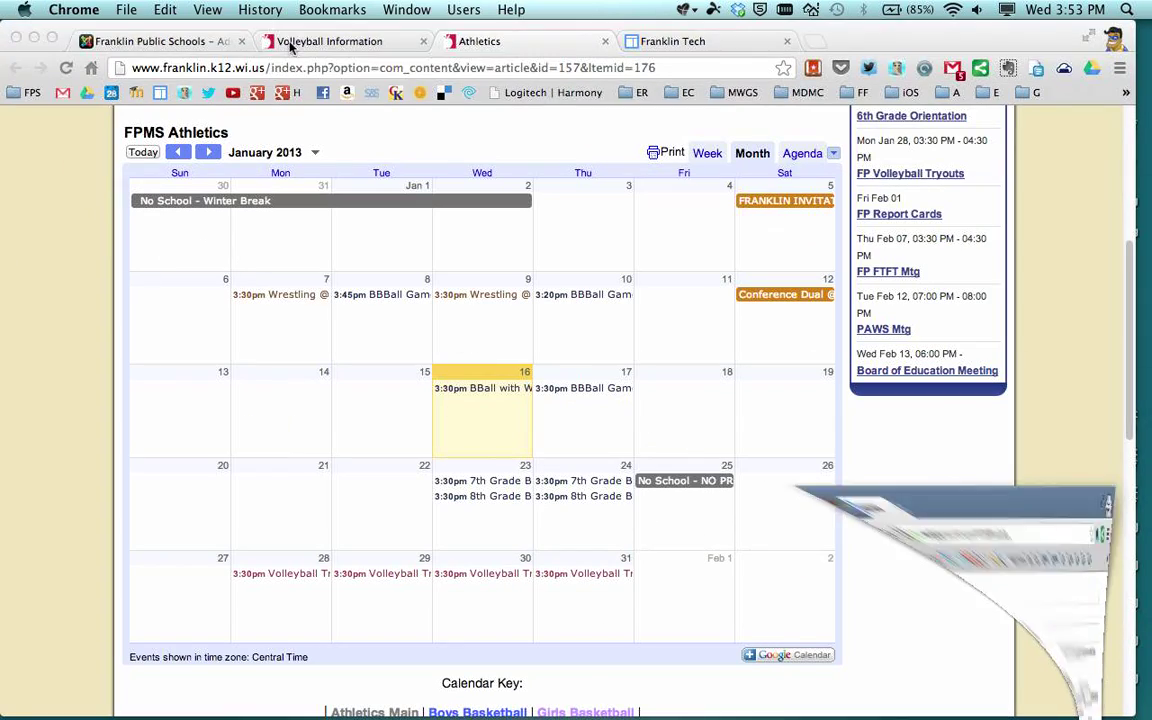
{"action": "left_click", "coordinate": [168, 47]}
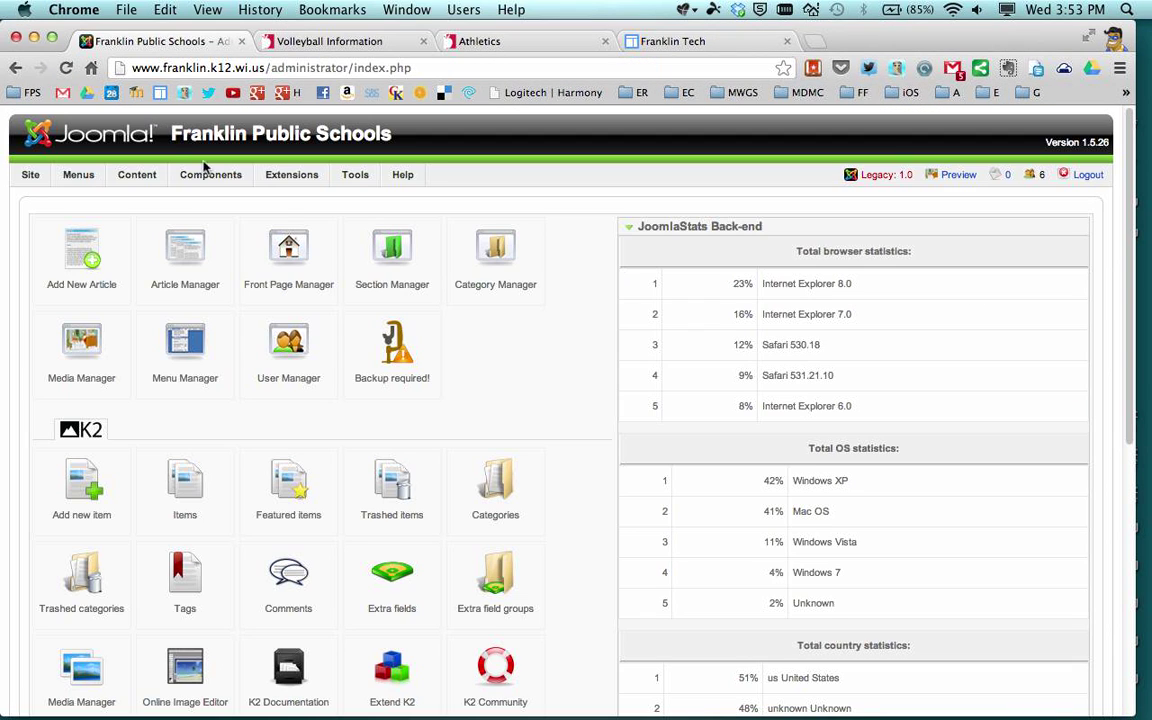
{"action": "mouse_move", "coordinate": [291, 175]}
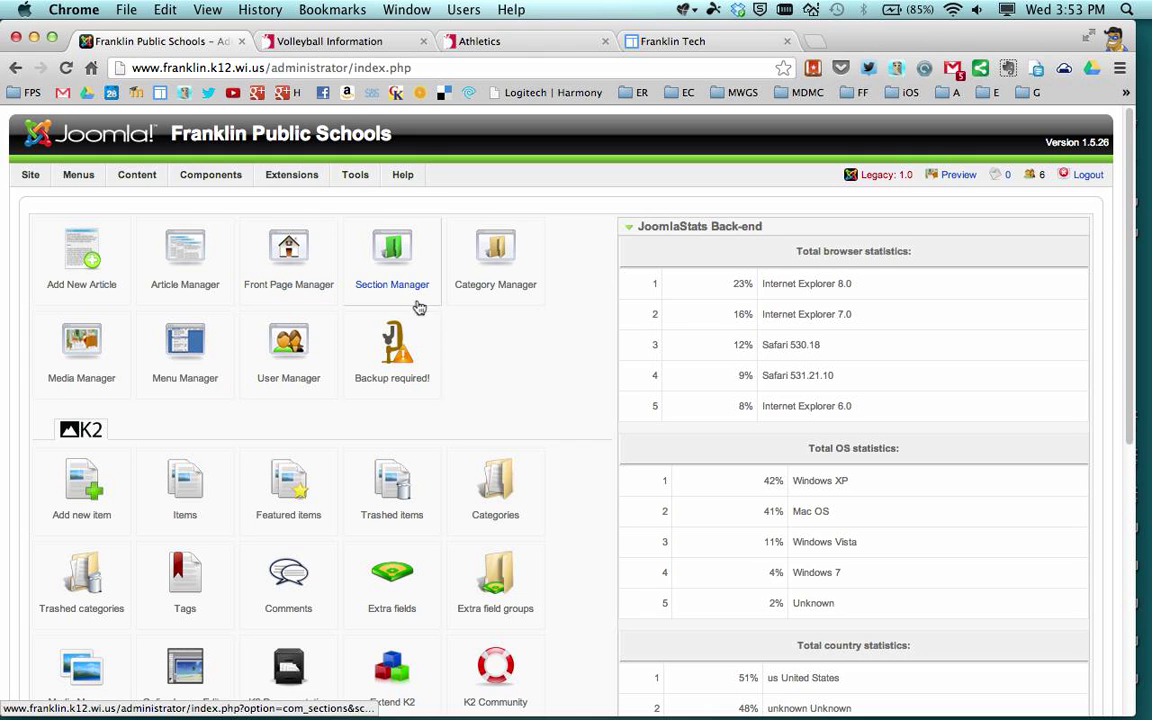
{"action": "left_click", "coordinate": [166, 235]}
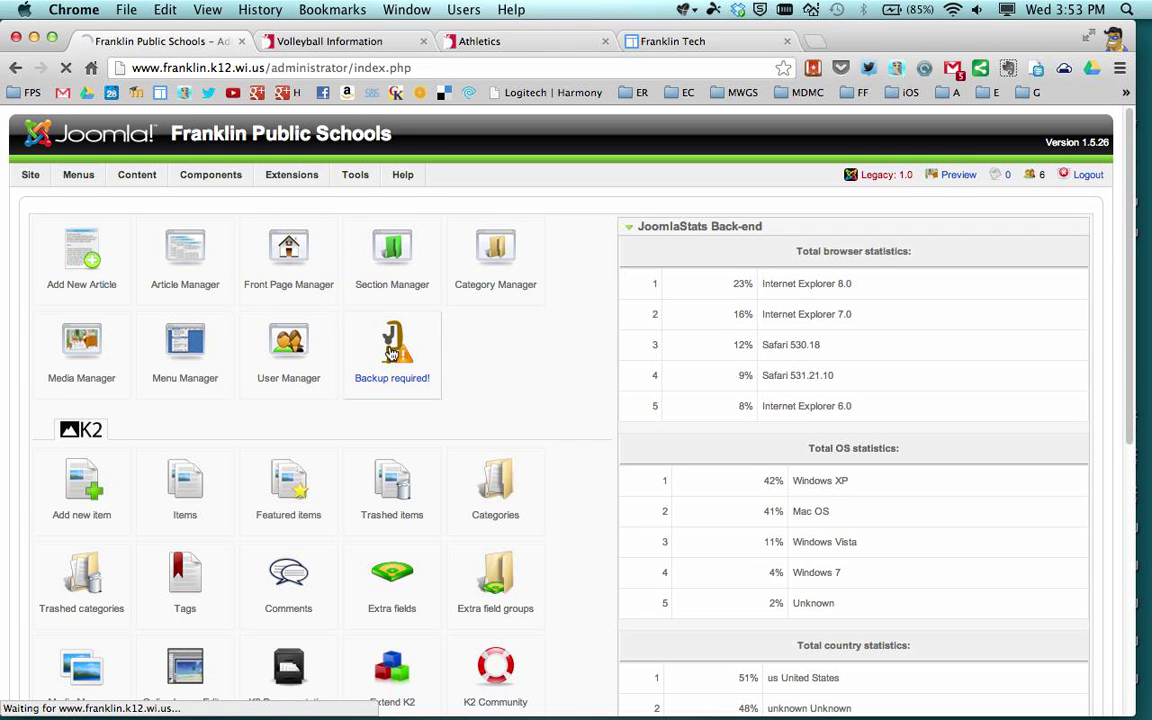
- View the published Volleyball Information page of Forest Park Middle School, from the coach contacts to the schedule
{"action": "left_click", "coordinate": [345, 41]}
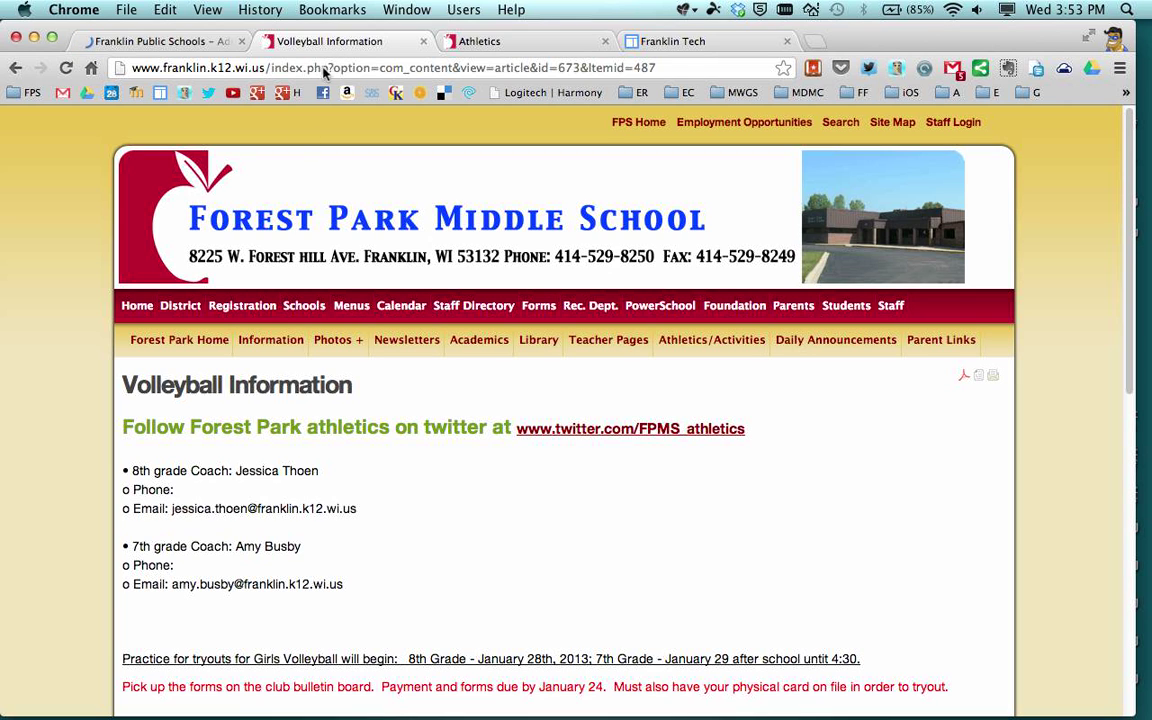
{"action": "scroll", "coordinate": [401, 530], "scroll_direction": "down", "scroll_amount": 2}
{"action": "scroll", "coordinate": [401, 530], "scroll_direction": "down", "scroll_amount": 2}
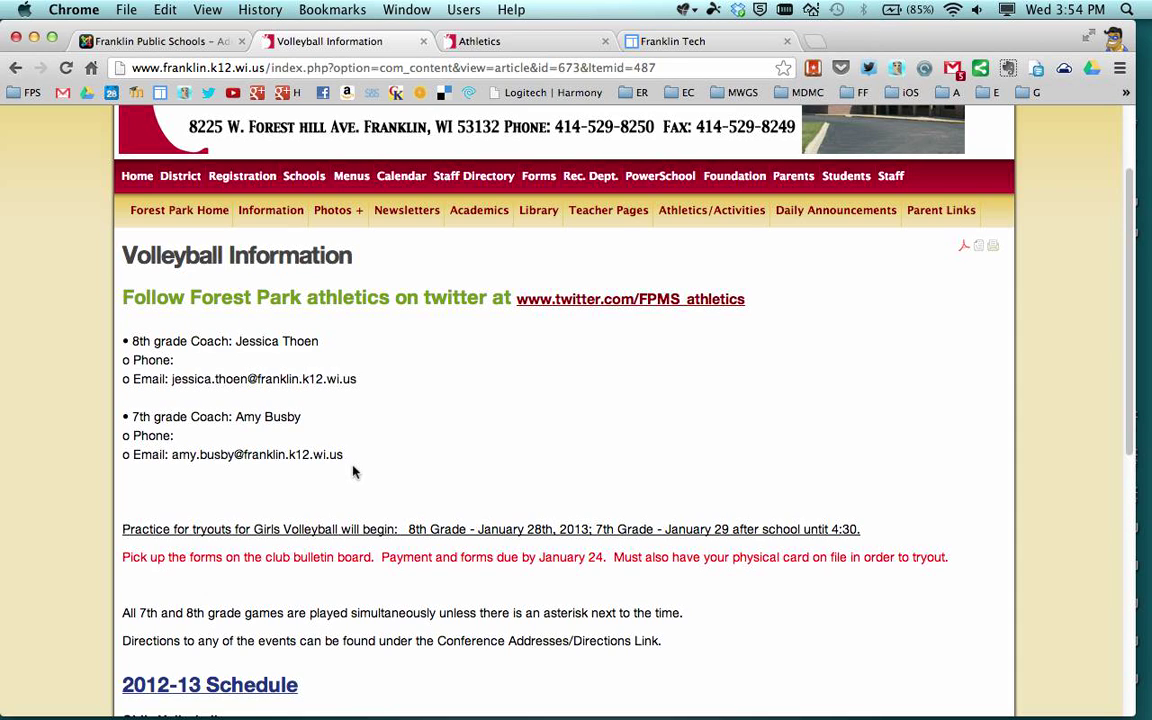
- Return to the Article Manager and open the Forest Park Middle School article Volleyball Information for editing
{"action": "left_click", "coordinate": [197, 42]}
{"action": "double_click", "coordinate": [100, 281]}
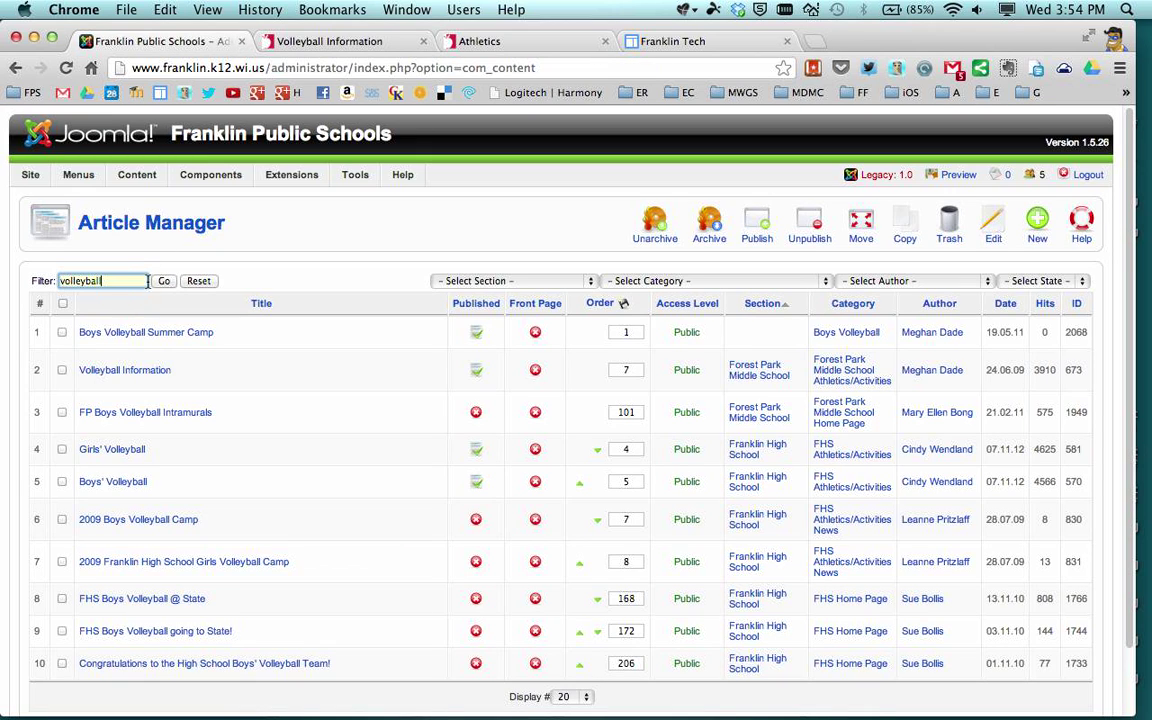
{"action": "left_click", "coordinate": [112, 282]}
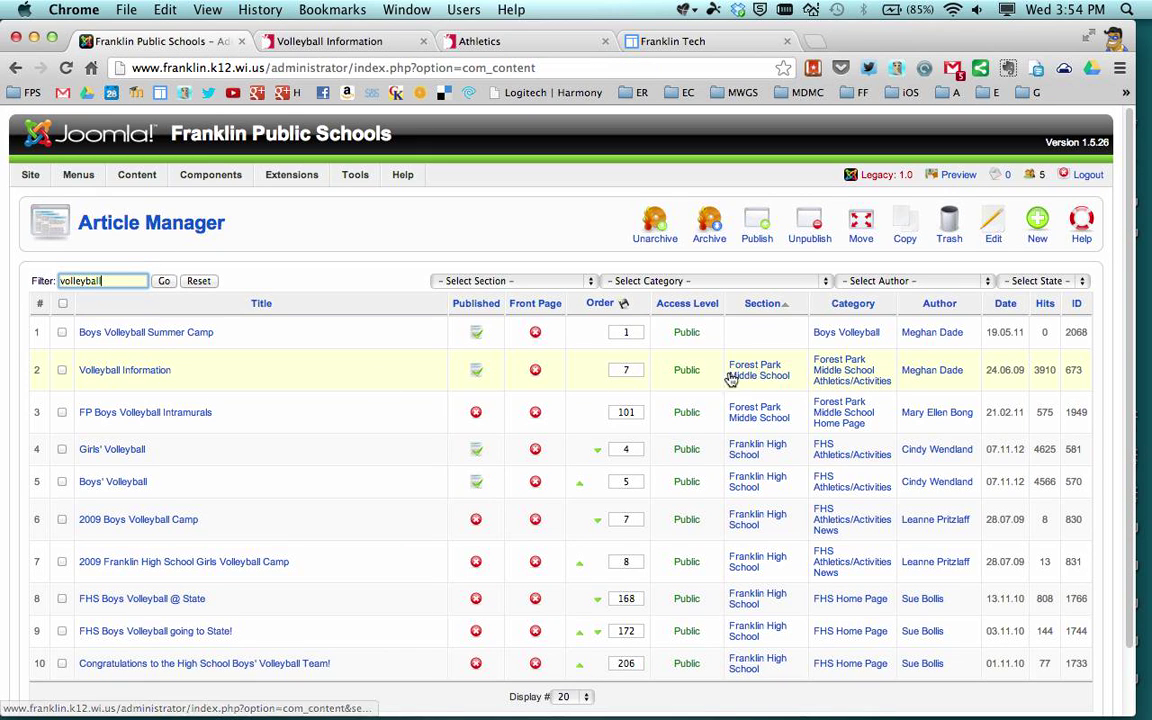
{"action": "left_click", "coordinate": [128, 371]}
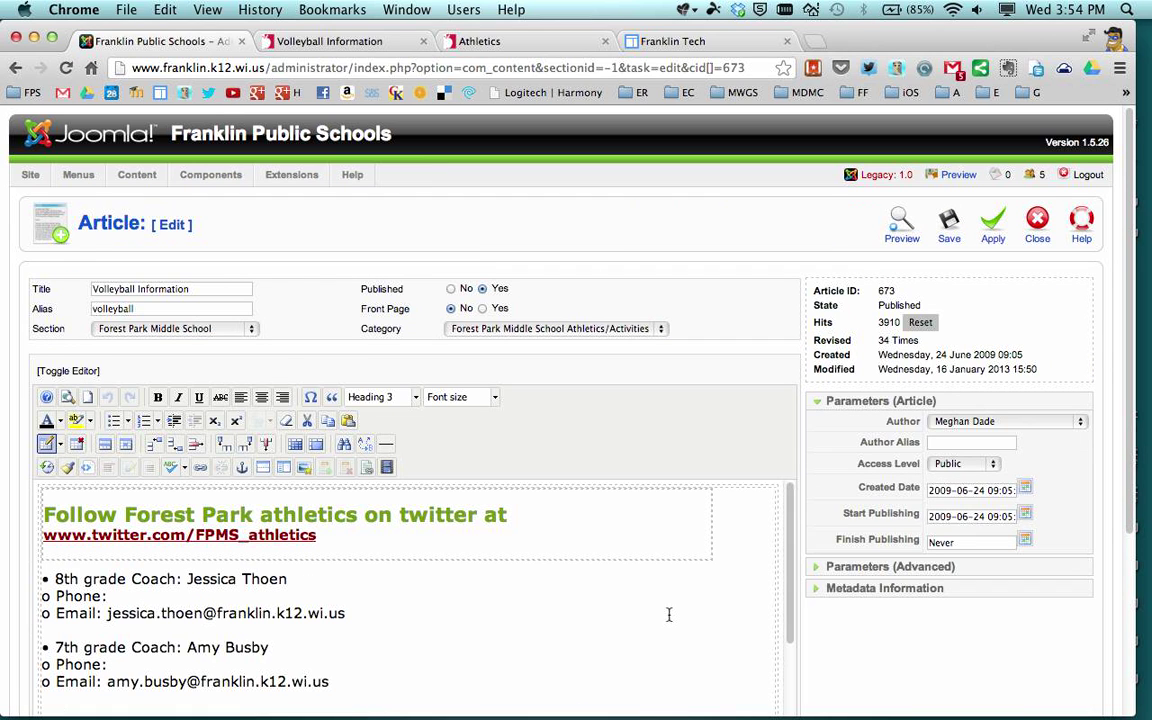
- Locate the empty line between the coach contacts and the tryout notice in the article, comparing it with the published Volleyball Information page
{"action": "scroll", "coordinate": [756, 540], "scroll_direction": "down", "scroll_amount": 5}
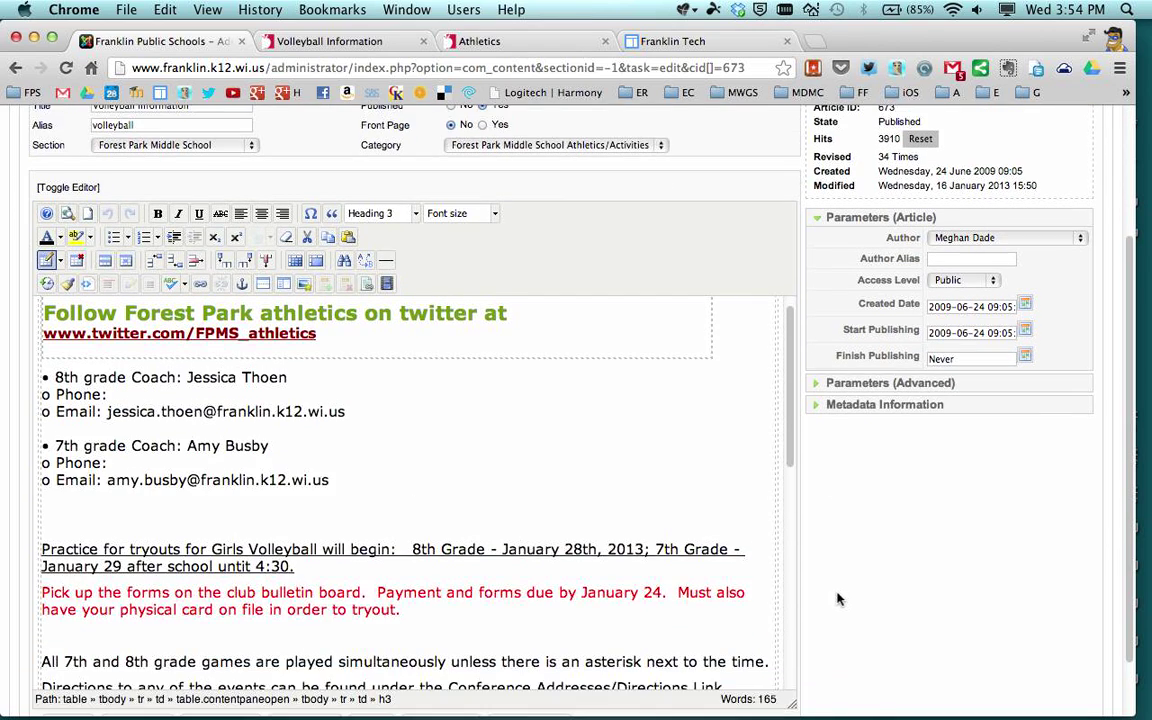
{"action": "scroll", "coordinate": [275, 388], "scroll_direction": "up", "scroll_amount": 1}
{"action": "left_click", "coordinate": [121, 487]}
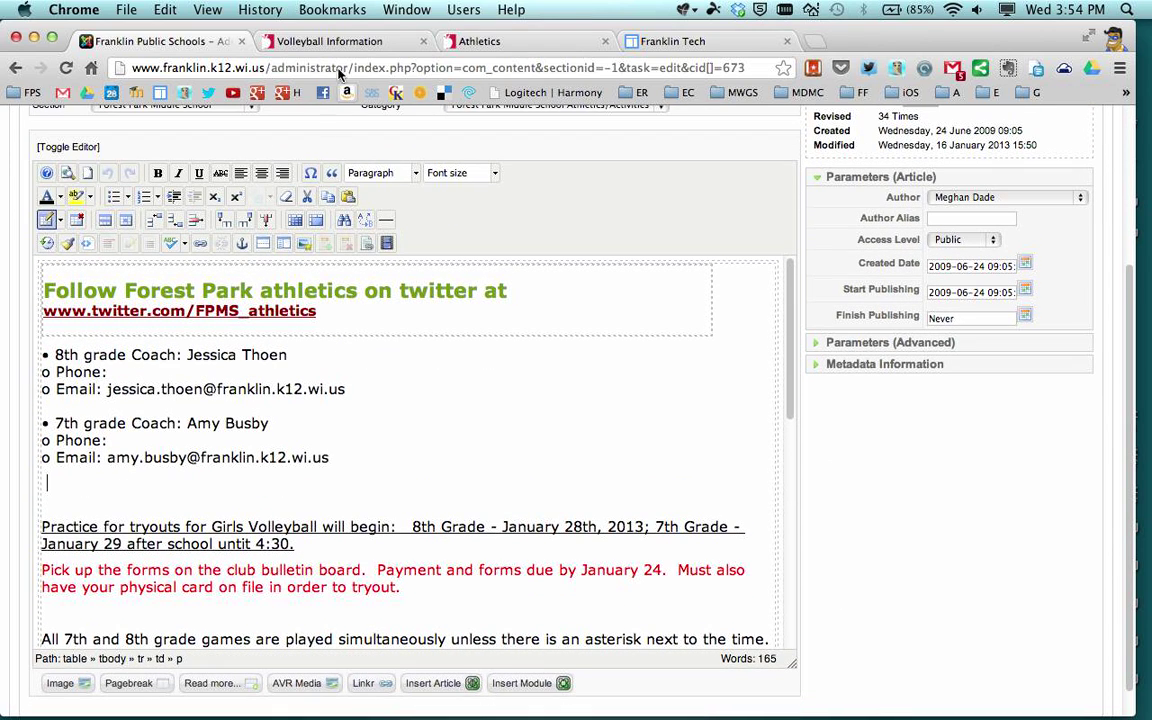
{"action": "left_click", "coordinate": [306, 42]}
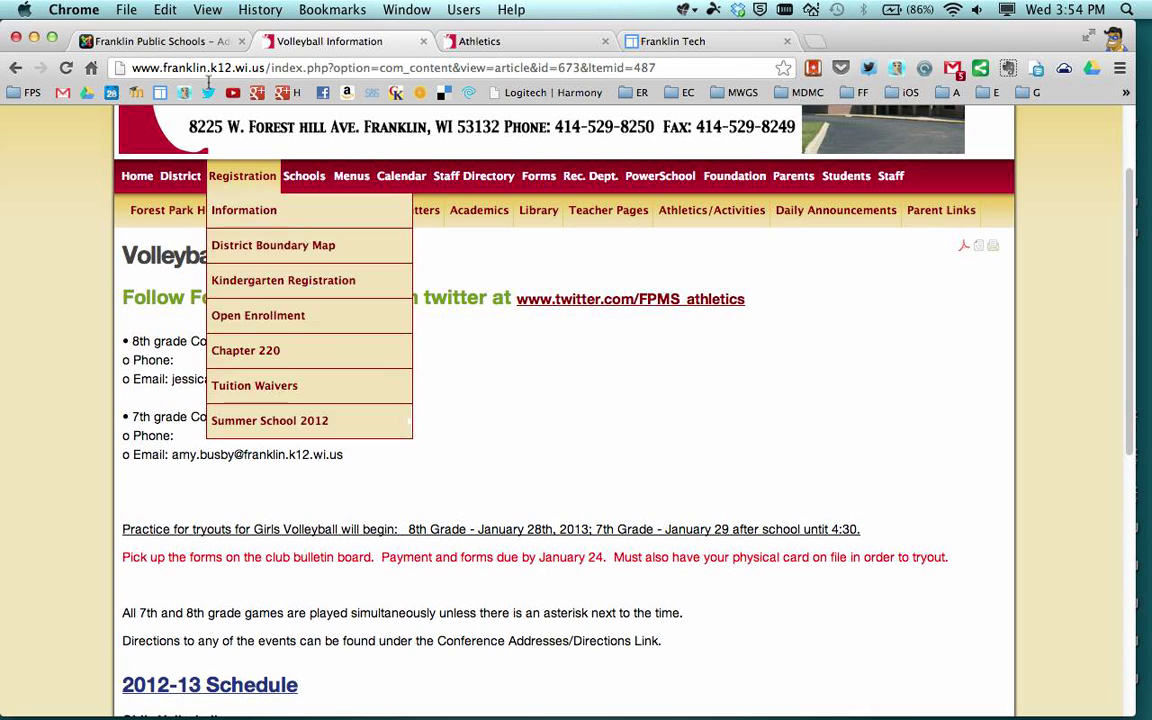
{"action": "left_click", "coordinate": [155, 41]}
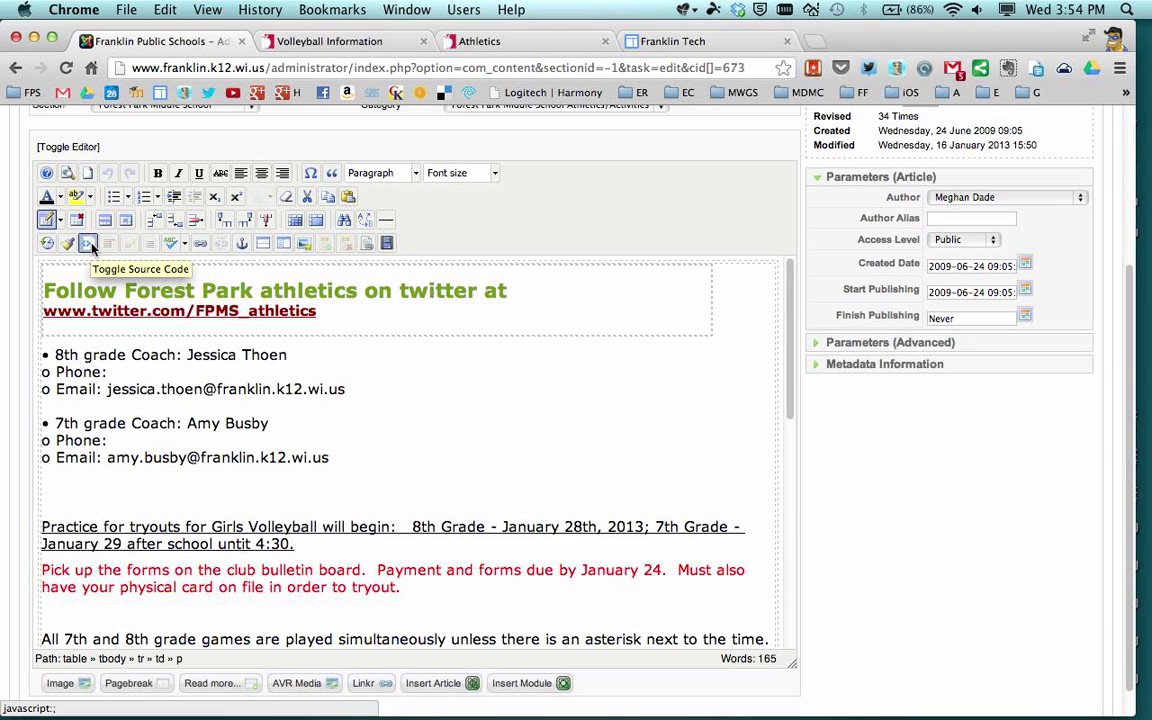
- Switch the article editor to its HTML source code and enlarge the code around the coach contact paragraph
{"action": "key", "text": "super+plus"}
{"action": "key", "text": "super+plus"}
{"action": "key", "text": "super+plus"}
{"action": "key", "text": "super+plus"}
{"action": "key", "text": "super+plus"}
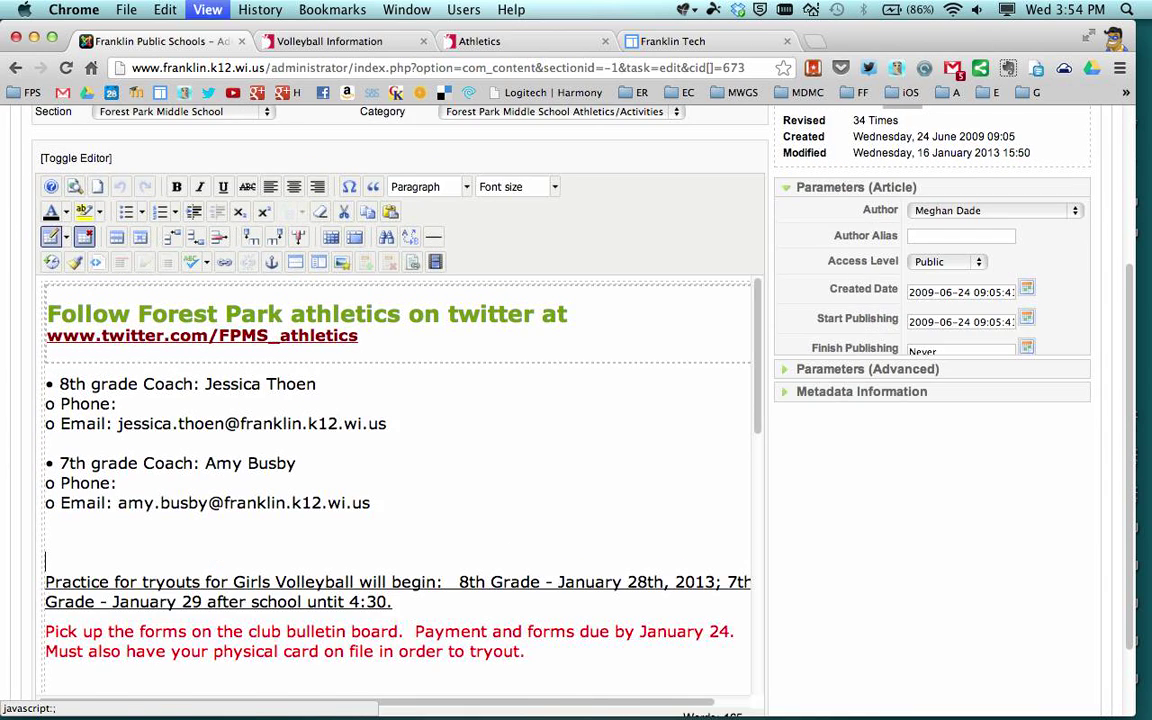
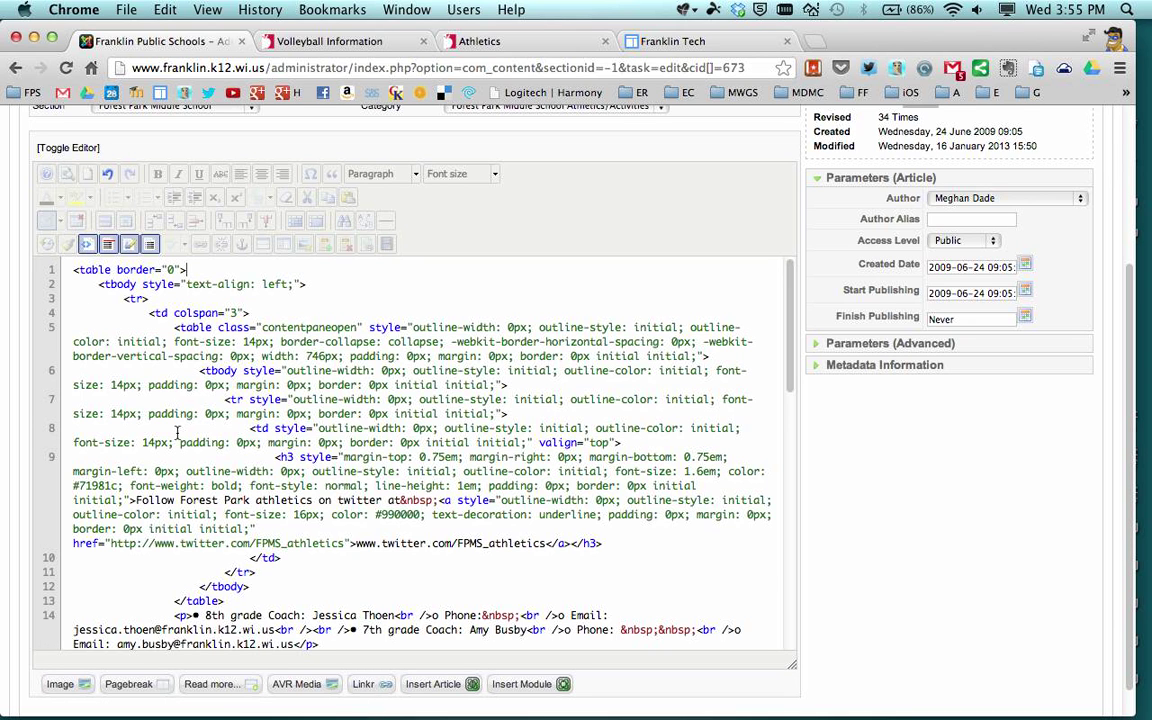
{"action": "scroll", "coordinate": [256, 472], "scroll_direction": "down", "scroll_amount": 3}
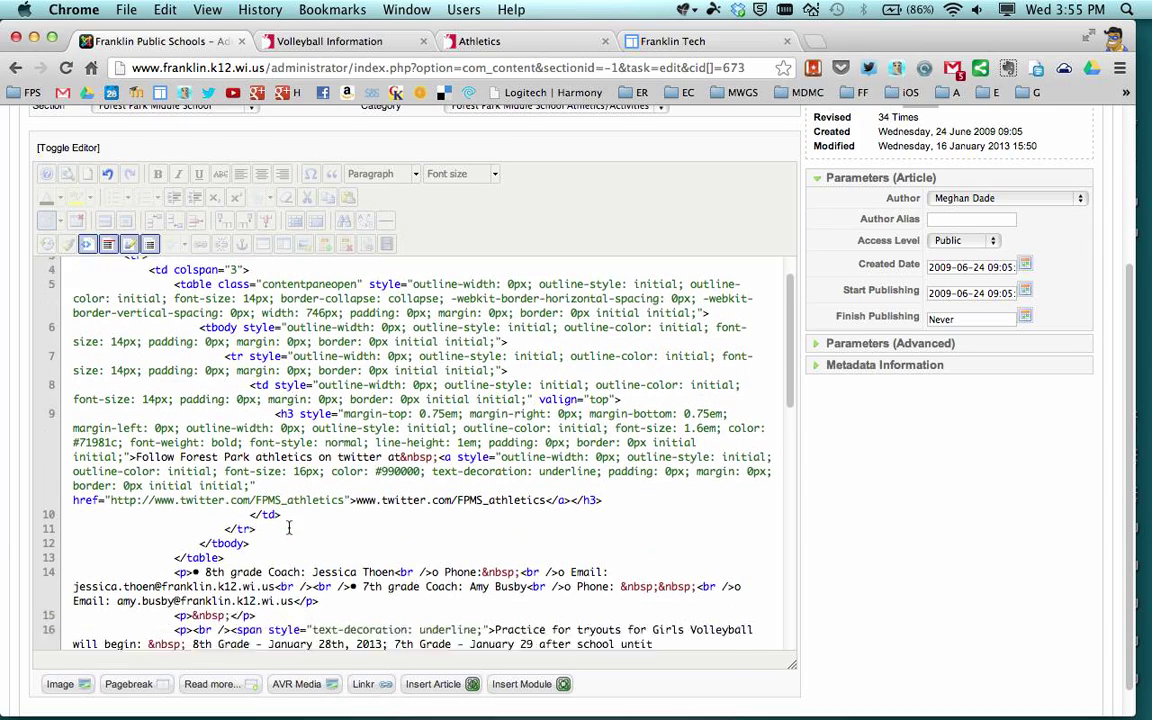
{"action": "scroll", "coordinate": [420, 400], "scroll_direction": "up", "scroll_amount": 2}
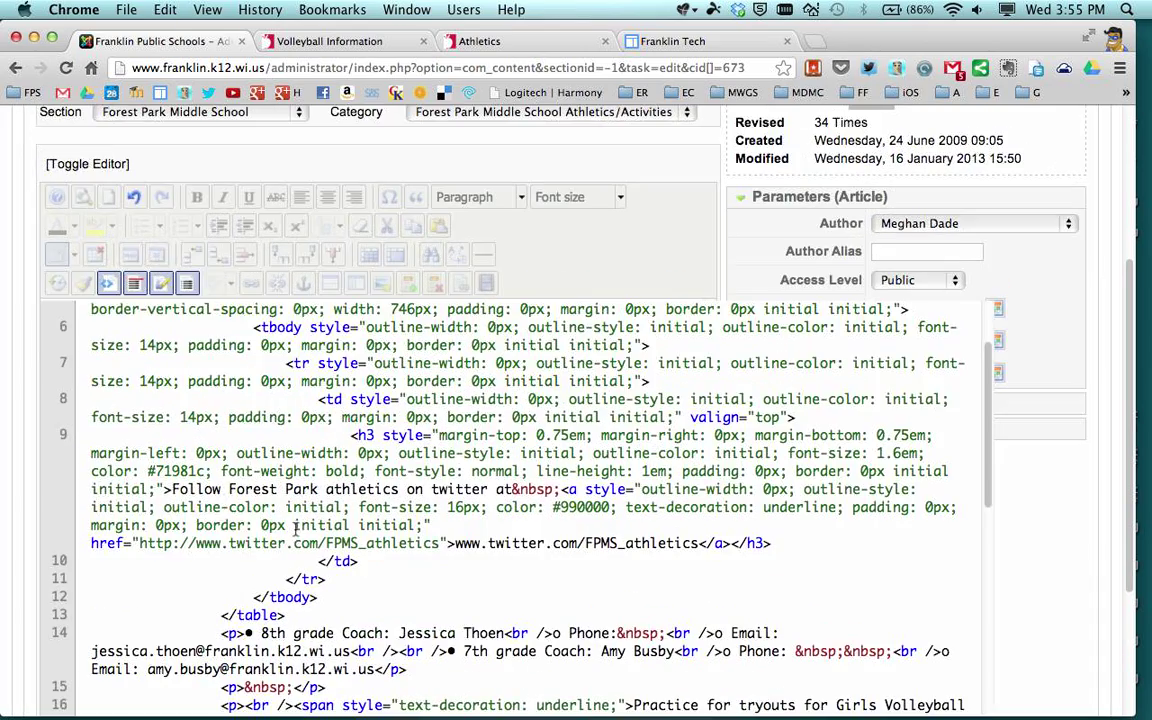
{"action": "key", "text": "super+equal"}
{"action": "key", "text": "super+equal"}
{"action": "scroll", "coordinate": [485, 632], "scroll_direction": "down", "scroll_amount": 1}
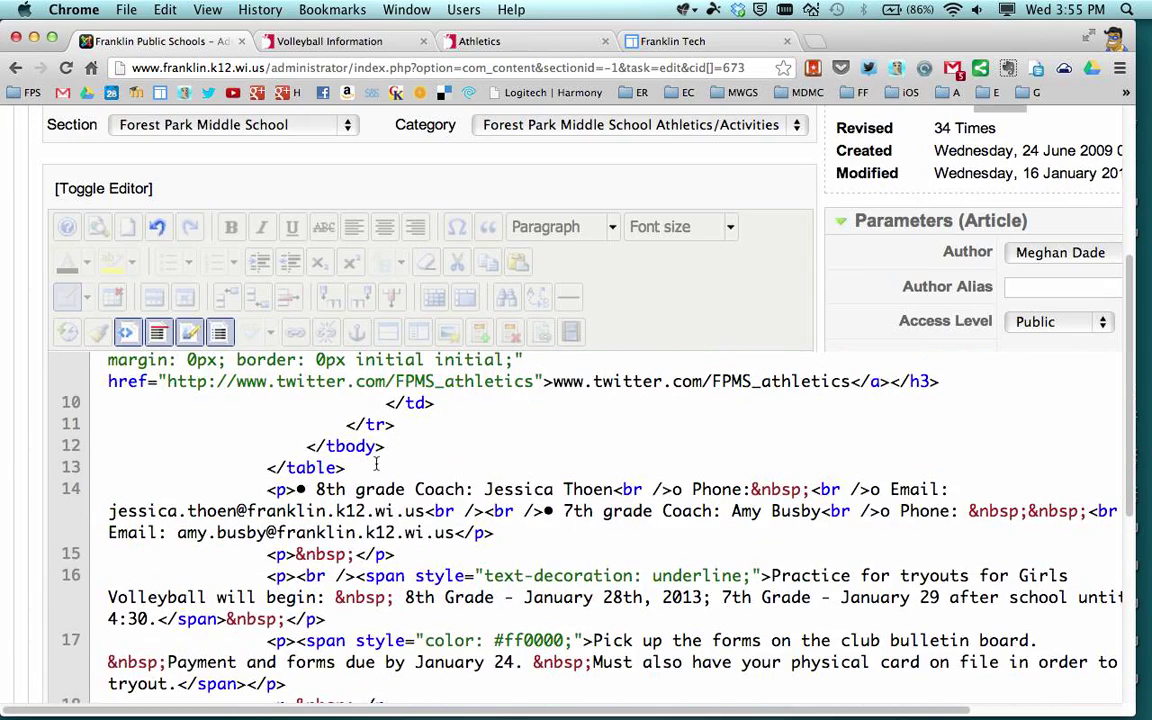
- Insert blank lines after the empty paragraph below the coach contacts in the source and paste the Google Calendar iframe embed code there
{"action": "left_click_drag", "start_coordinate": [303, 447], "coordinate": [372, 450]}
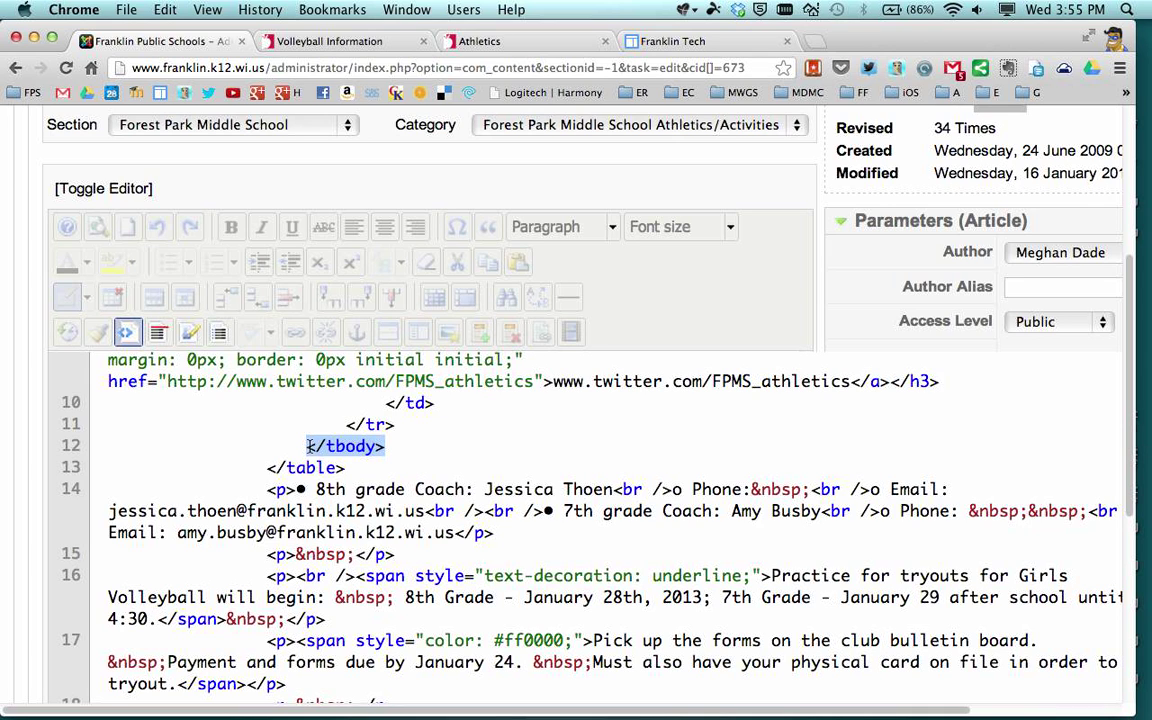
{"action": "scroll", "coordinate": [387, 451], "scroll_direction": "down", "scroll_amount": 3}
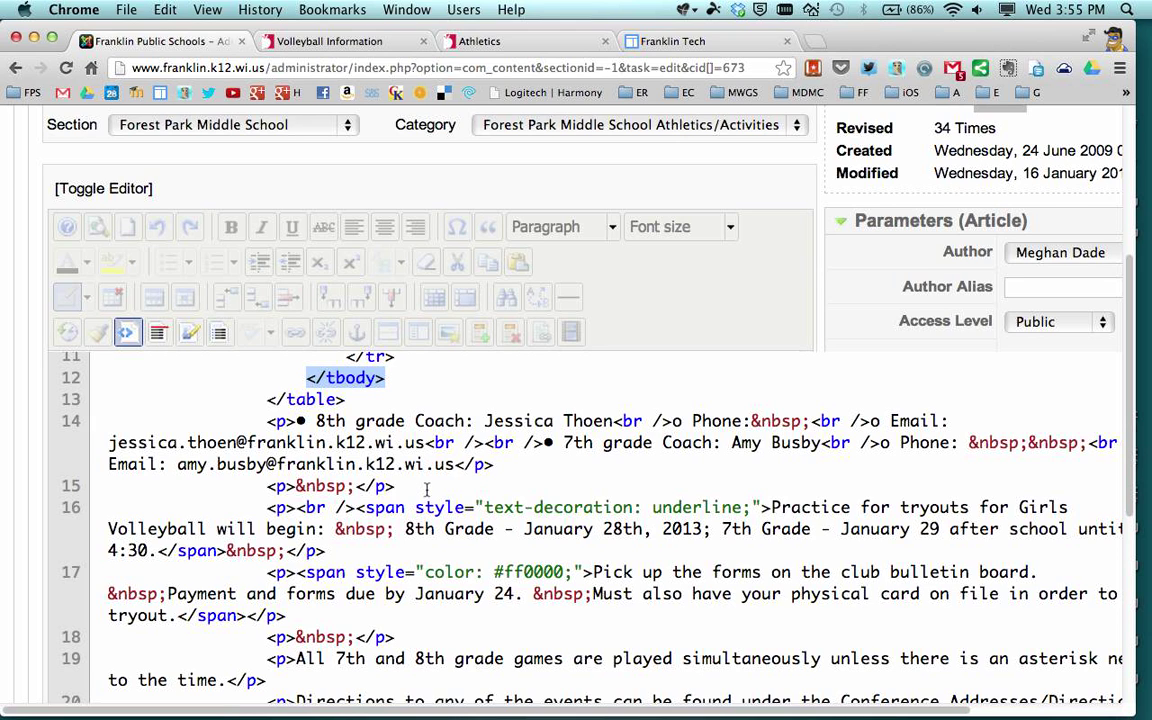
{"action": "scroll", "coordinate": [428, 487], "scroll_direction": "down", "scroll_amount": 5}
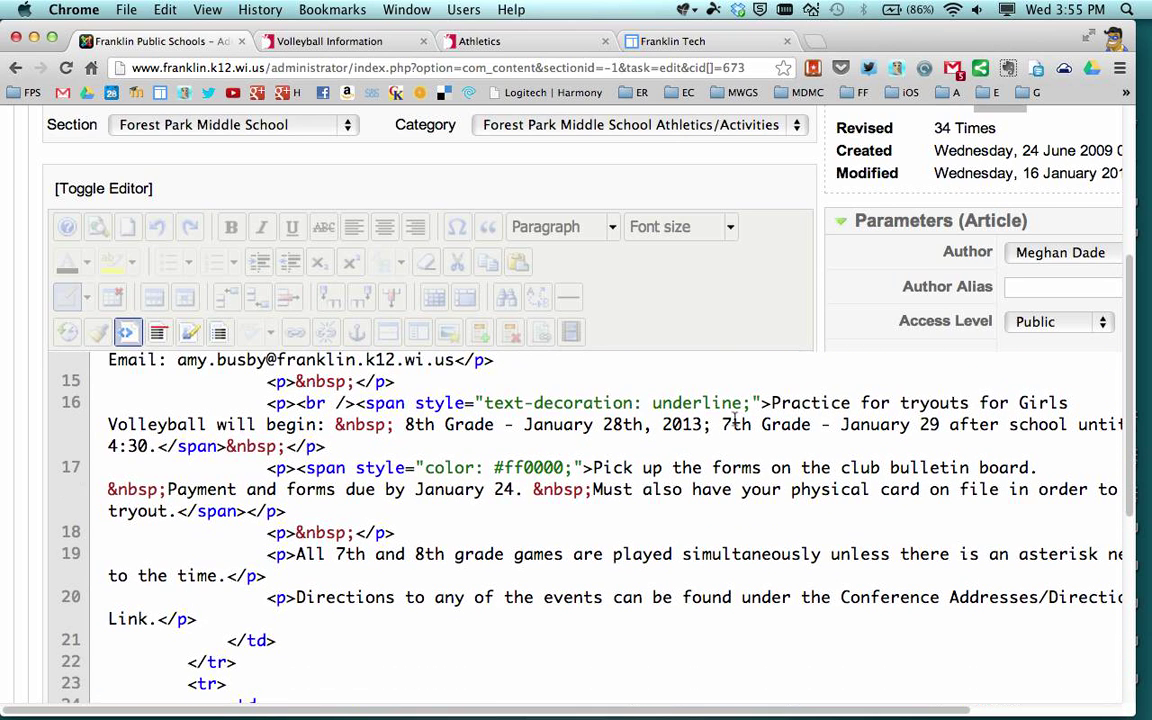
{"action": "scroll", "coordinate": [565, 380], "scroll_direction": "up", "scroll_amount": 3}
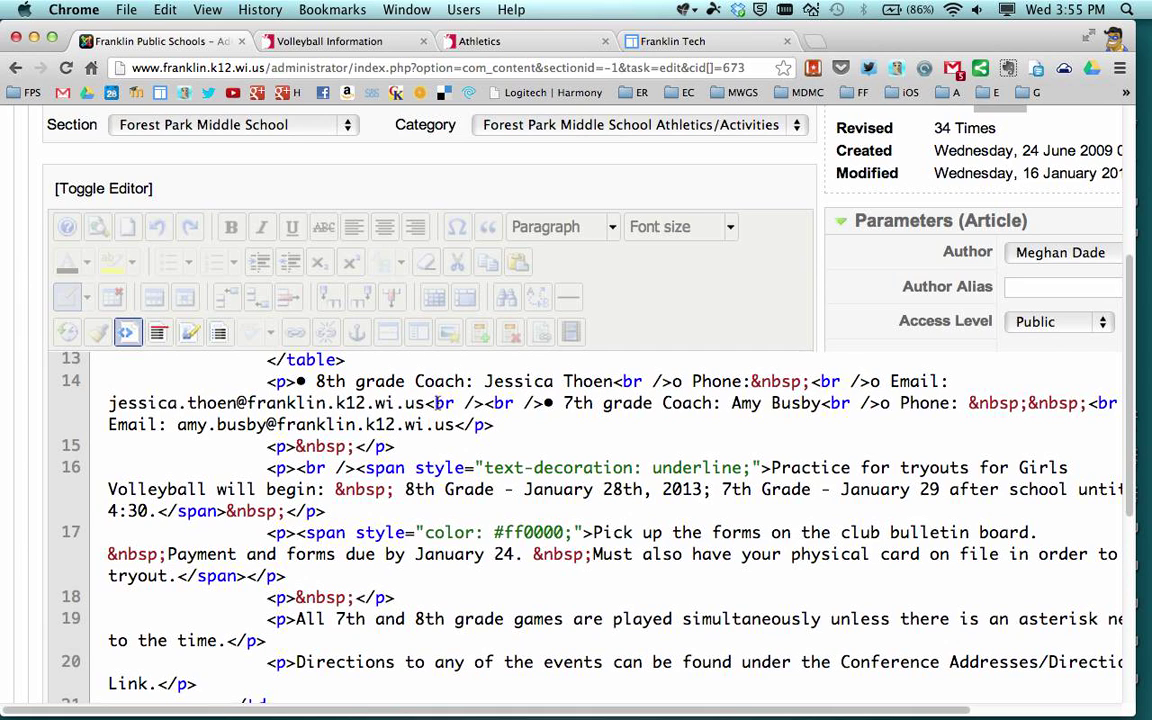
{"action": "left_click", "coordinate": [409, 449]}
{"action": "key", "text": "Return"}
{"action": "key", "text": "Return"}
{"action": "key", "text": "Return"}
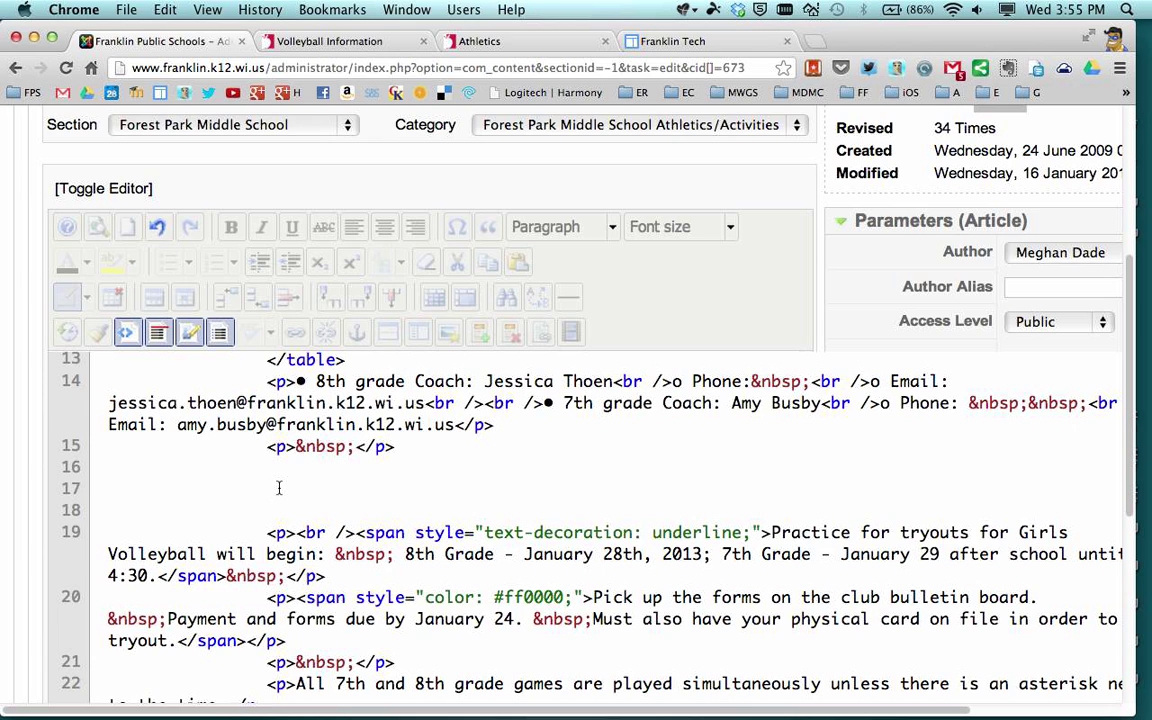
{"action": "type", "text": "<iframe src=\"https://www.google.com/calendar/embed?src=d2qr0s13g656ftrdke65a6id1k%40group.calendar.google.com&ctz=America/Chicago\" style=\"border: 0\" width=\"800\" height=\"600\" frameborder=\"0\" scrolling=\"no\"></iframe>"}
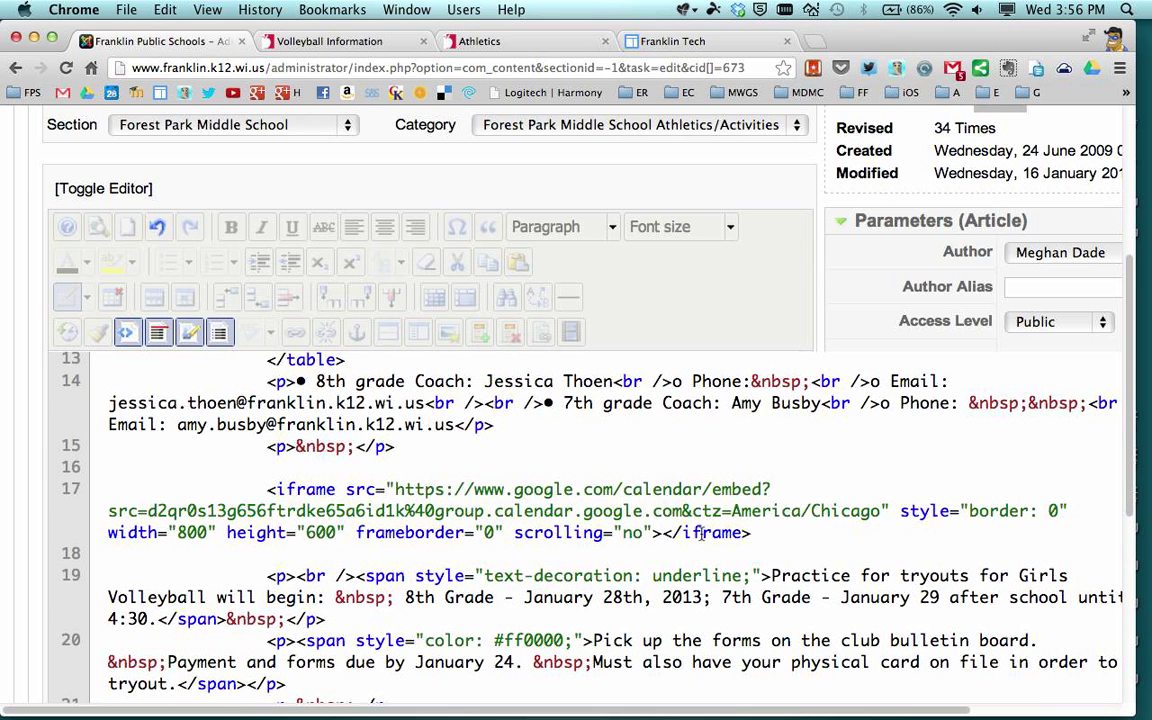
- Return the article to the visual editor at normal zoom and check the calendar placeholder between the coach contacts and the tryout notice
{"action": "key", "text": "super+minus"}
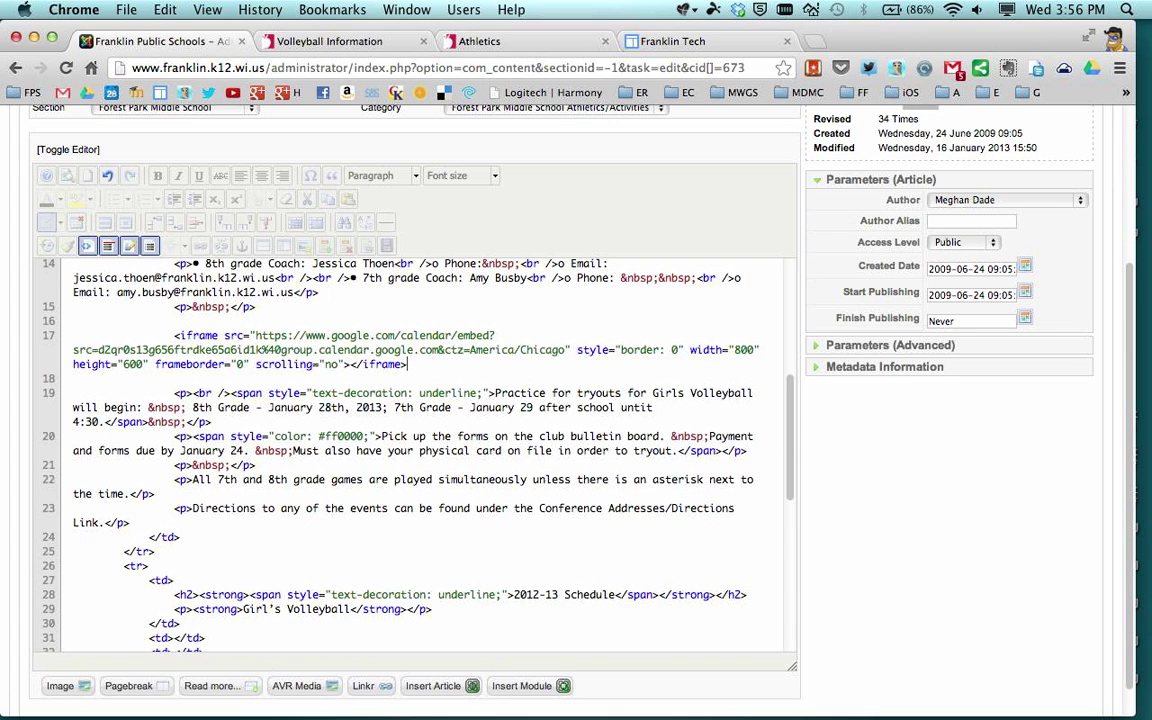
{"action": "left_click", "coordinate": [87, 246]}
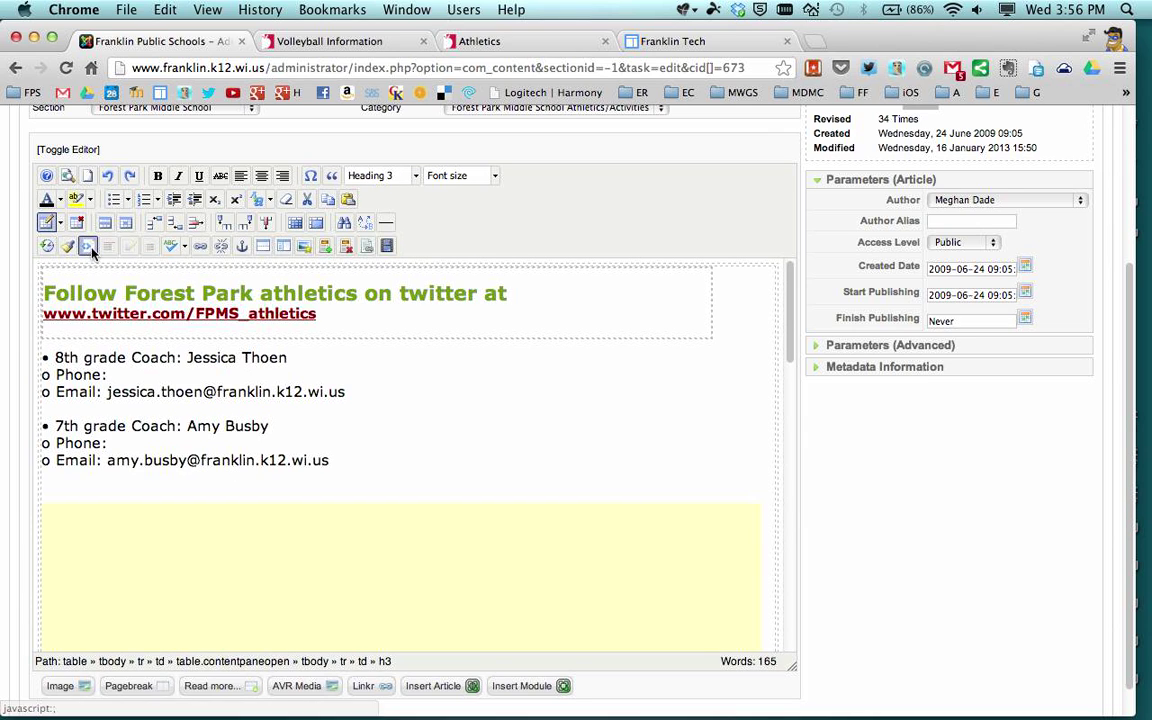
{"action": "scroll", "coordinate": [147, 402], "scroll_direction": "down", "scroll_amount": 3}
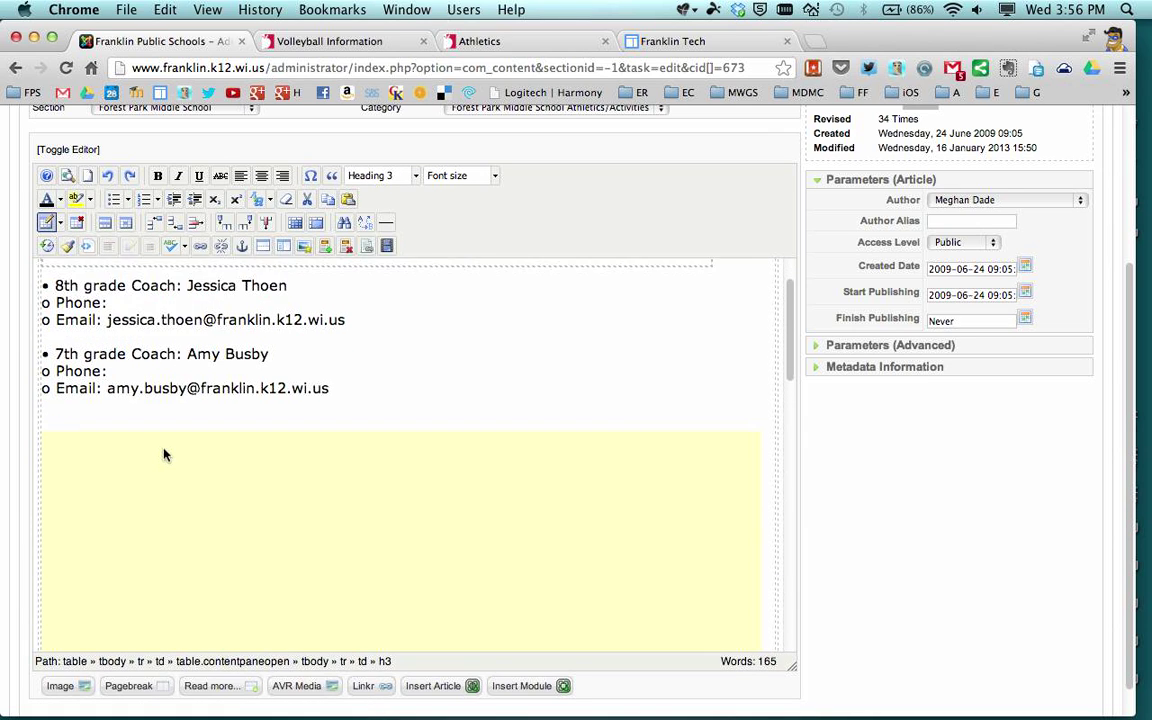
{"action": "left_click", "coordinate": [169, 392]}
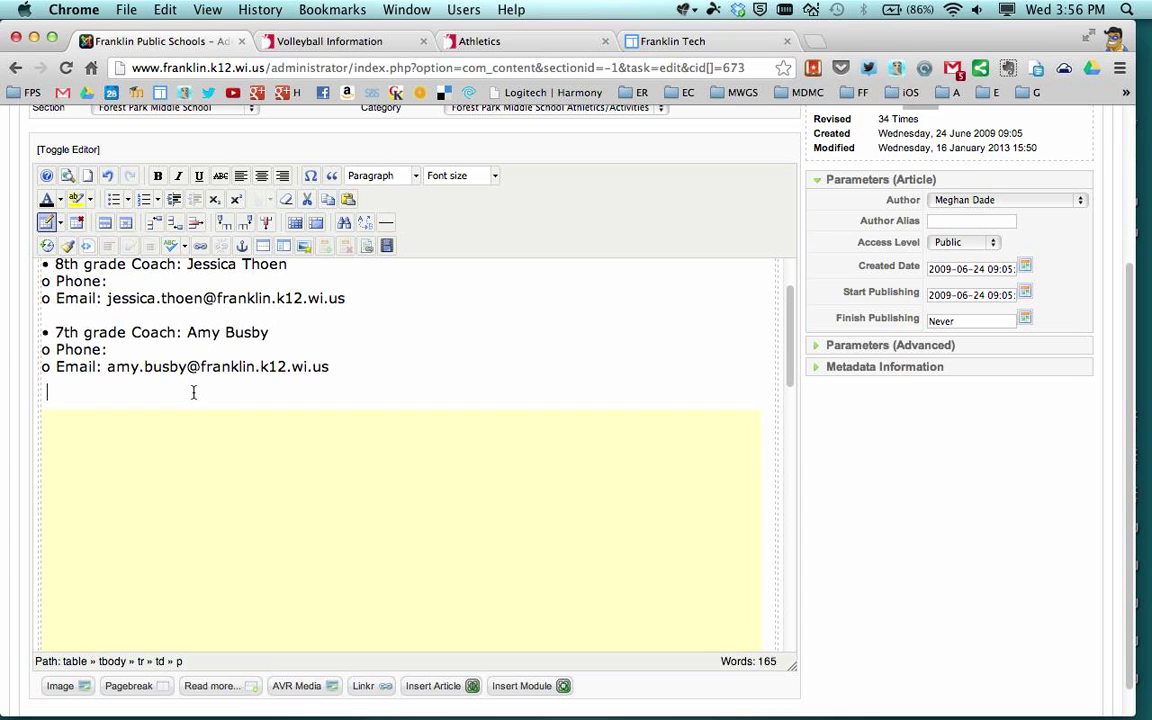
{"action": "scroll", "coordinate": [268, 437], "scroll_direction": "down", "scroll_amount": 1}
{"action": "left_click", "coordinate": [391, 460]}
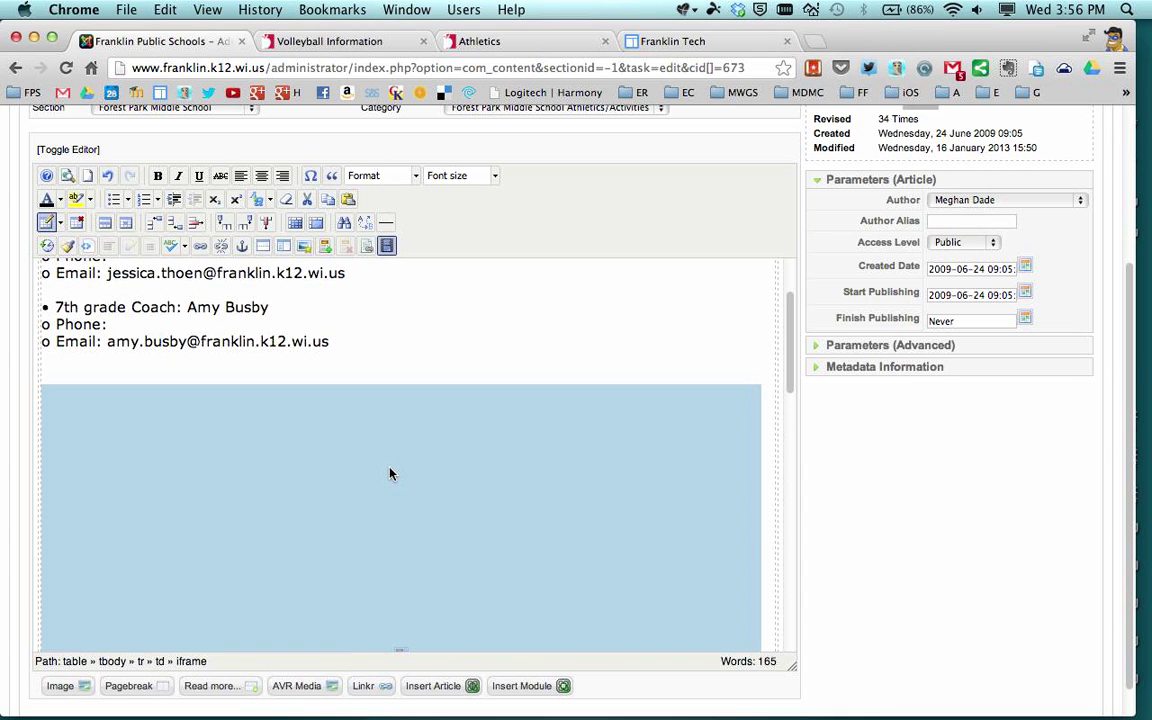
{"action": "scroll", "coordinate": [390, 474], "scroll_direction": "down", "scroll_amount": 3}
{"action": "scroll", "coordinate": [390, 474], "scroll_direction": "down", "scroll_amount": 4}
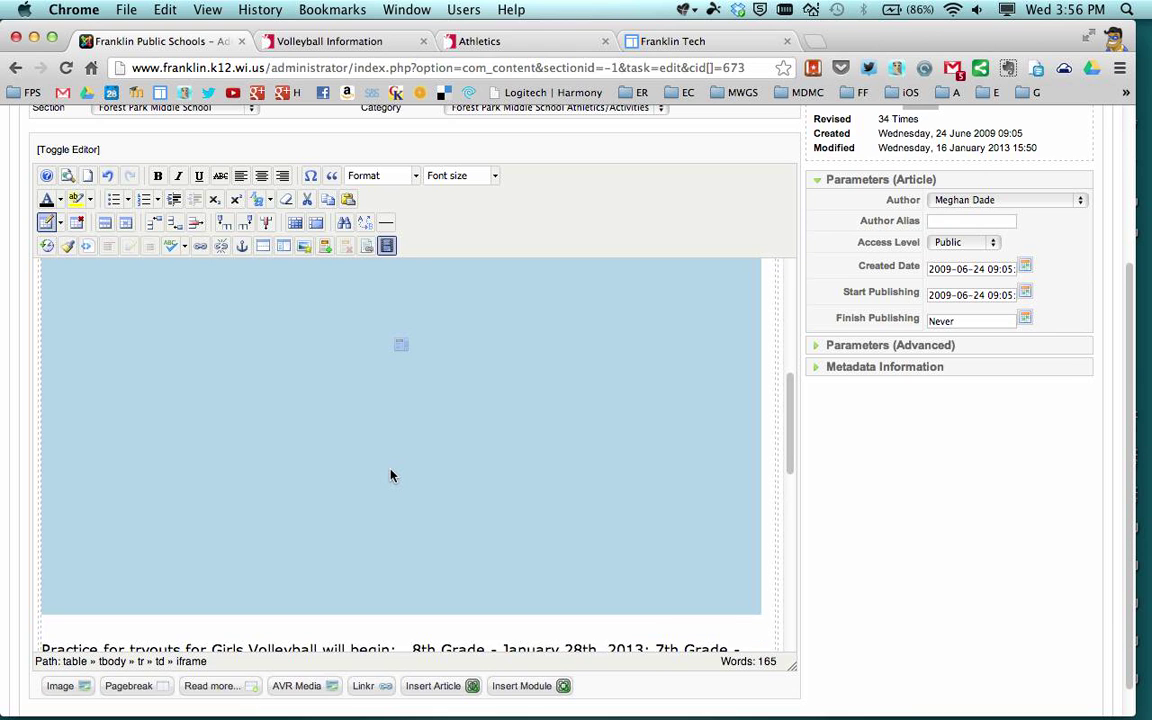
{"action": "scroll", "coordinate": [385, 472], "scroll_direction": "up", "scroll_amount": 10}
{"action": "scroll", "coordinate": [703, 288], "scroll_direction": "up", "scroll_amount": 3}
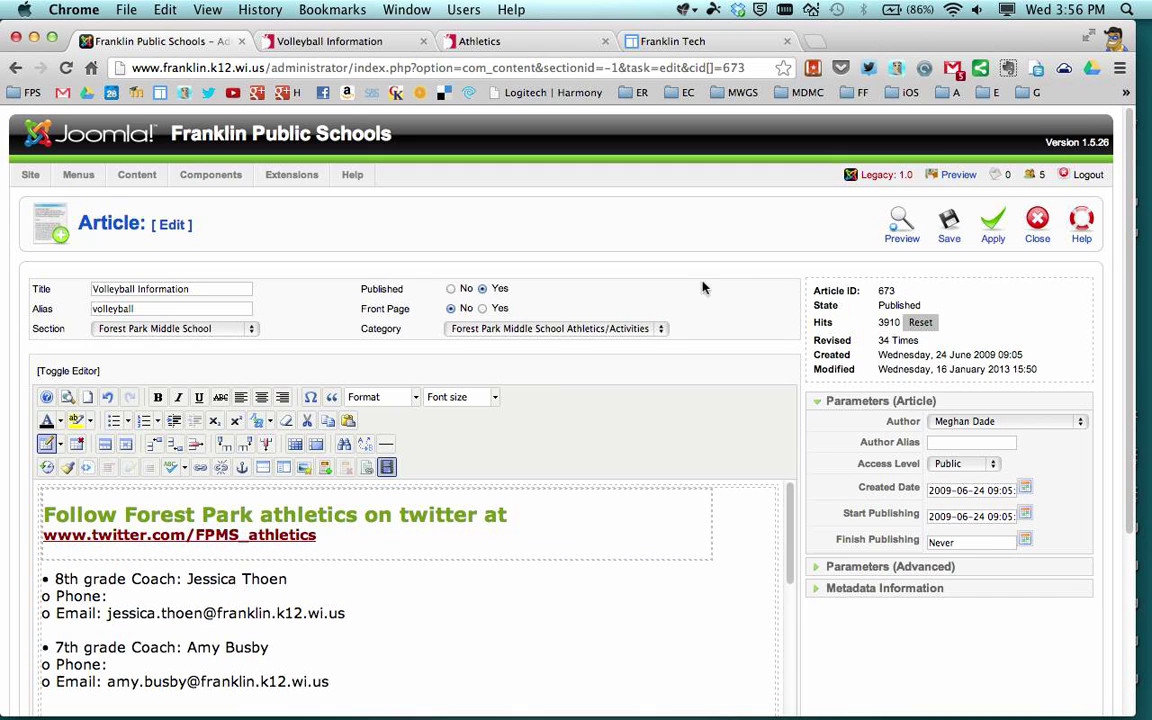
- Save the article changes and reload the published Volleyball Information page
{"action": "left_click", "coordinate": [901, 222]}
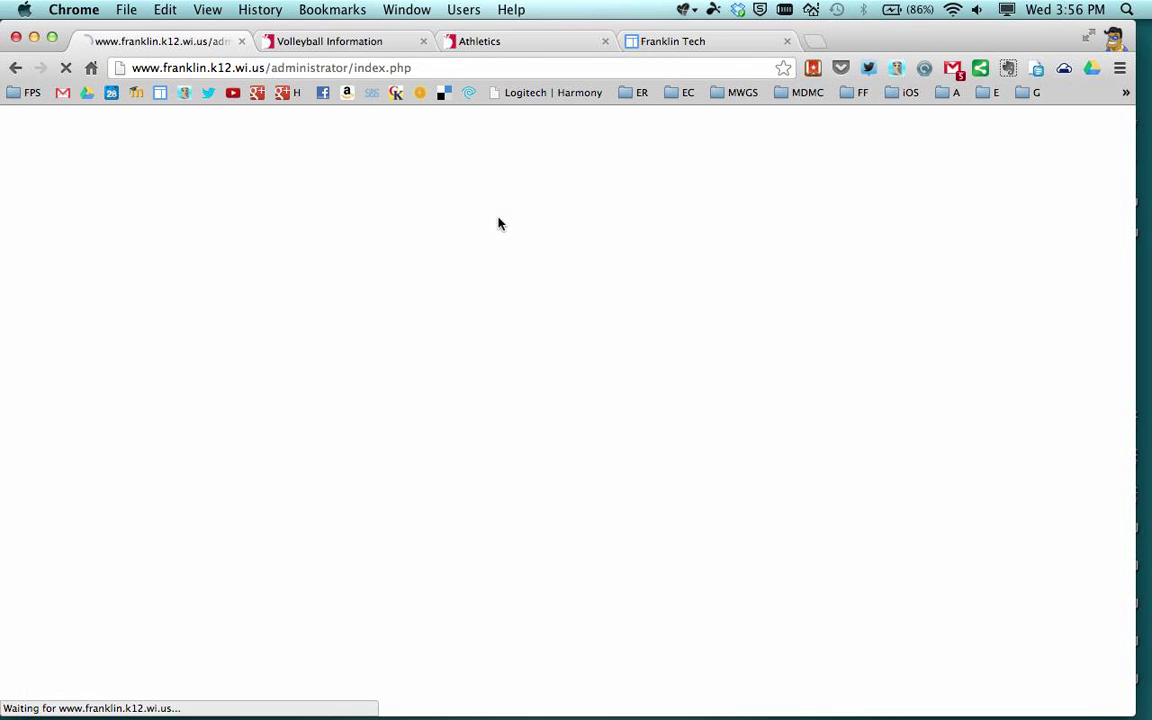
{"action": "left_click", "coordinate": [341, 44]}
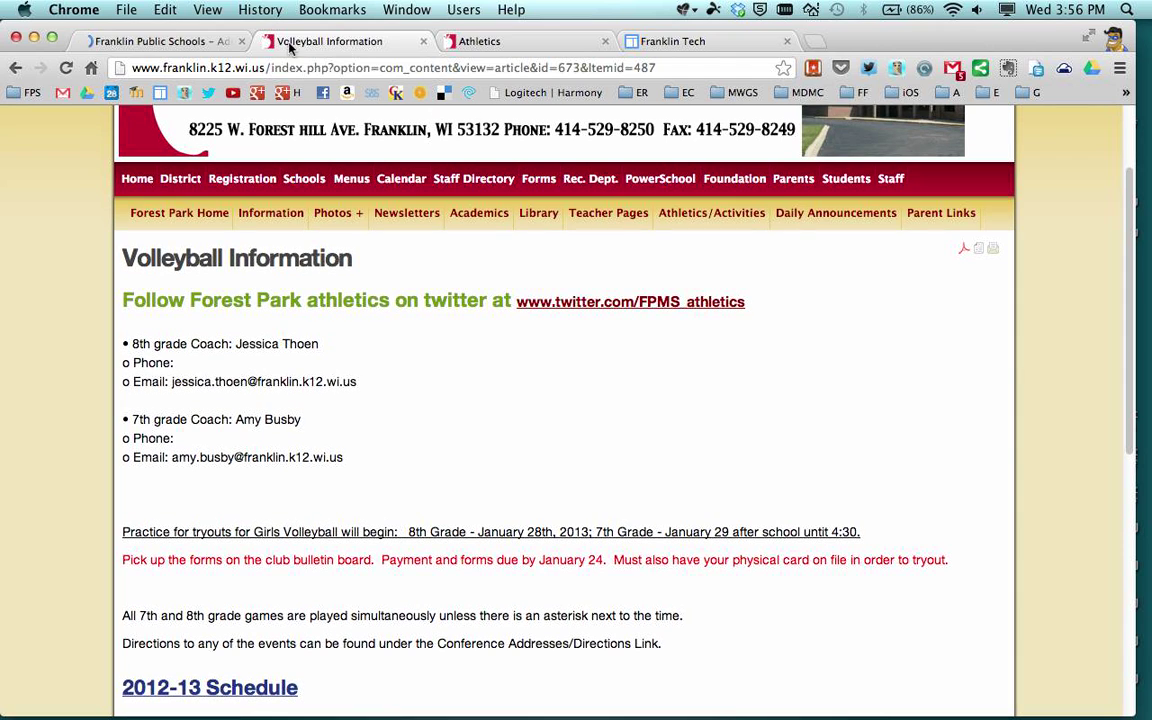
{"action": "left_click", "coordinate": [65, 67]}
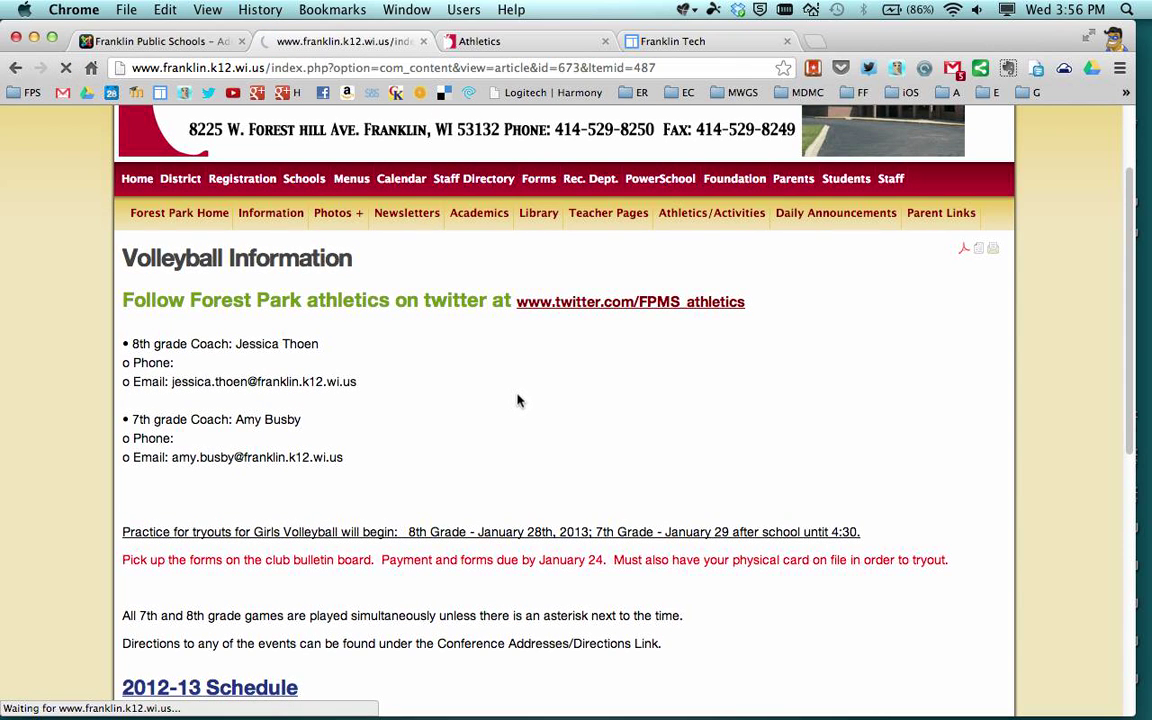
- Examine the embedded Volleyball calendar on the published page, advancing it to February 2013 to view the scheduled events
{"action": "scroll", "coordinate": [520, 410], "scroll_direction": "down", "scroll_amount": 5}
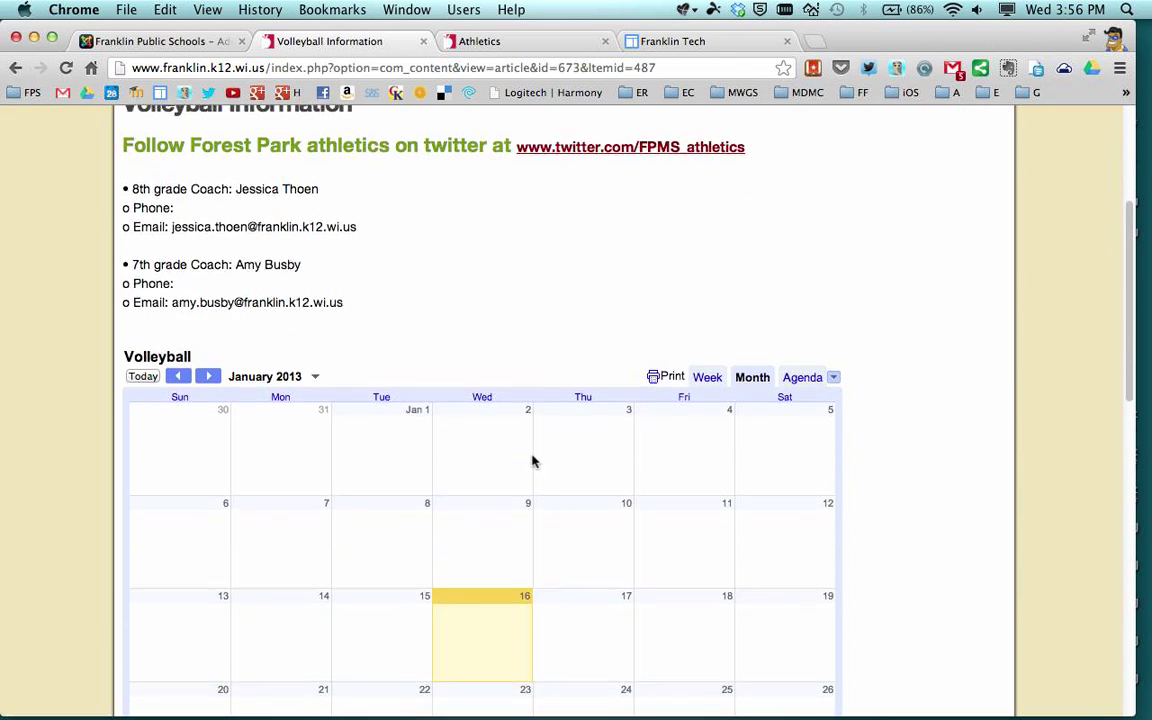
{"action": "scroll", "coordinate": [532, 460], "scroll_direction": "down", "scroll_amount": 4}
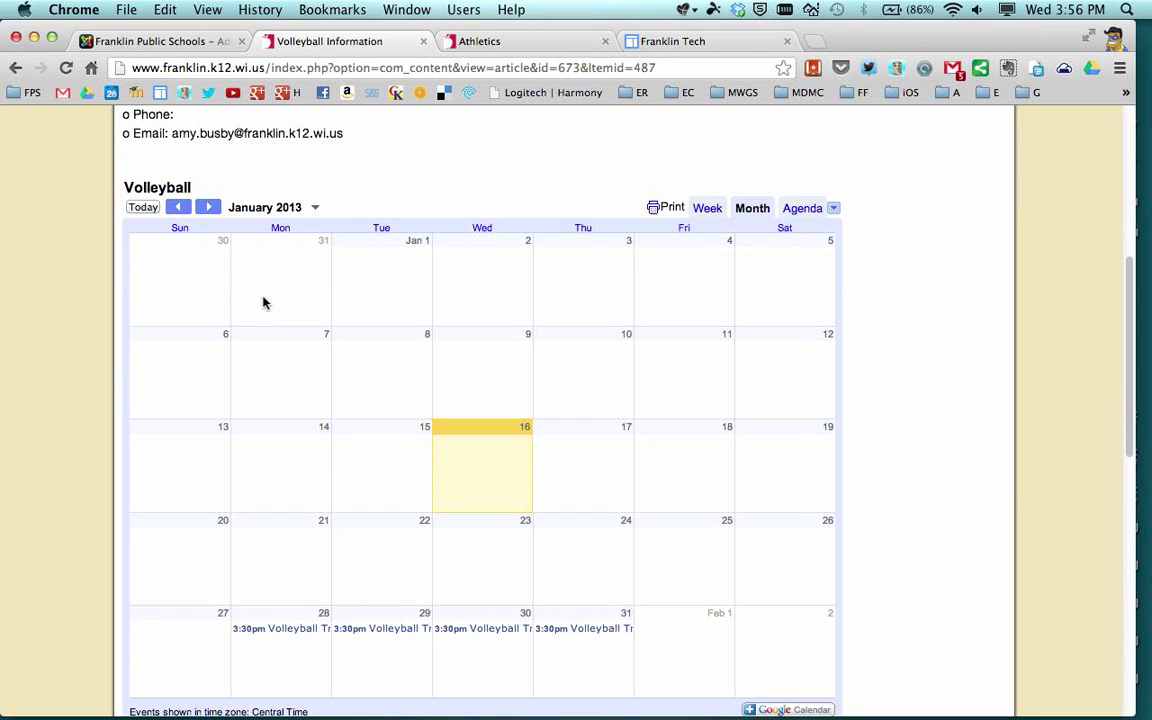
{"action": "scroll", "coordinate": [263, 303], "scroll_direction": "down", "scroll_amount": 1}
{"action": "left_click", "coordinate": [209, 161]}
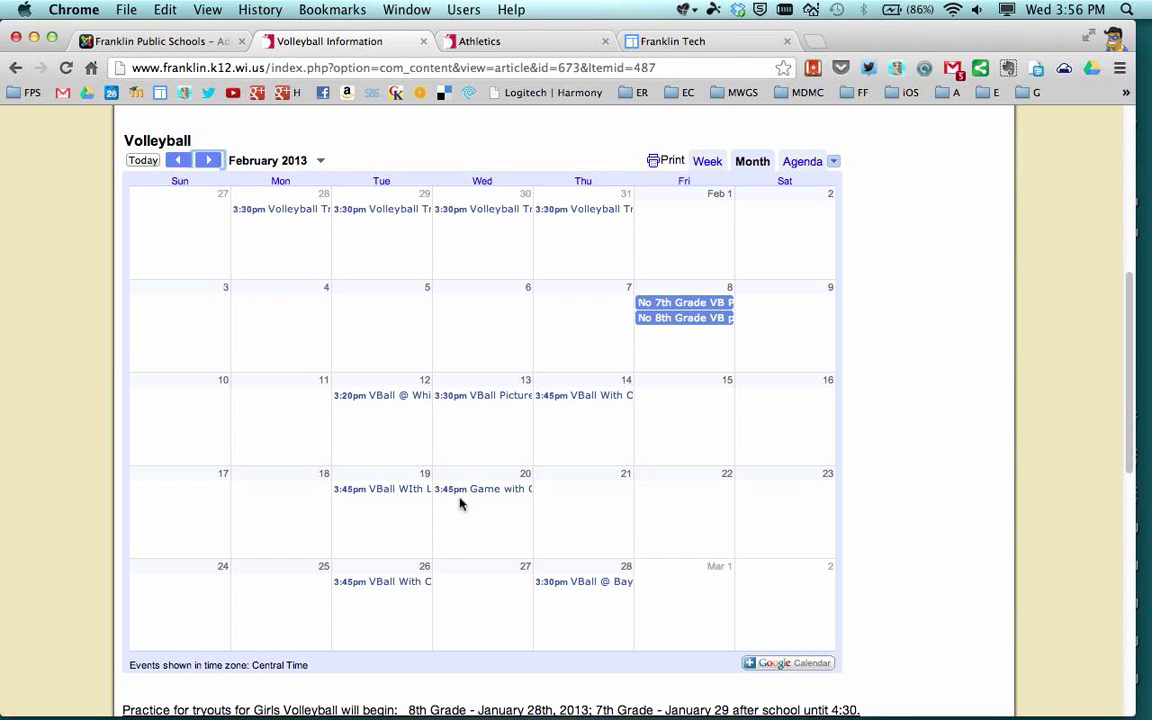
{"action": "scroll", "coordinate": [586, 391], "scroll_direction": "down", "scroll_amount": 1}
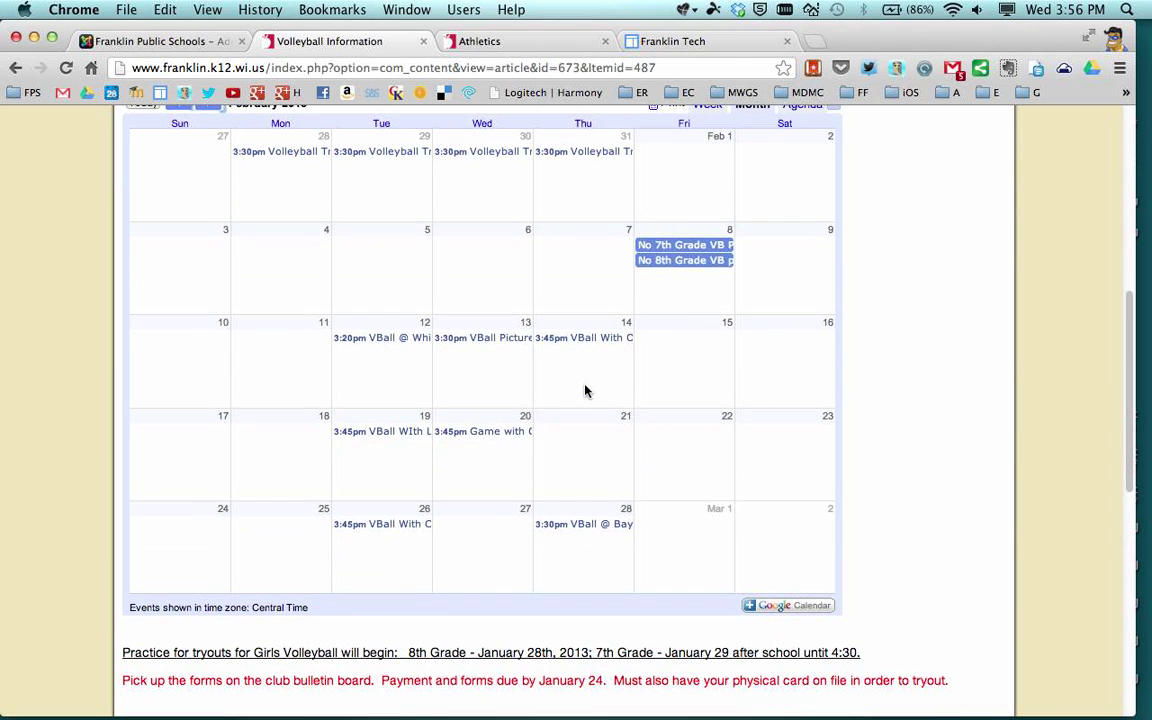
{"action": "scroll", "coordinate": [586, 391], "scroll_direction": "down", "scroll_amount": 2}
{"action": "scroll", "coordinate": [586, 391], "scroll_direction": "up", "scroll_amount": 6}
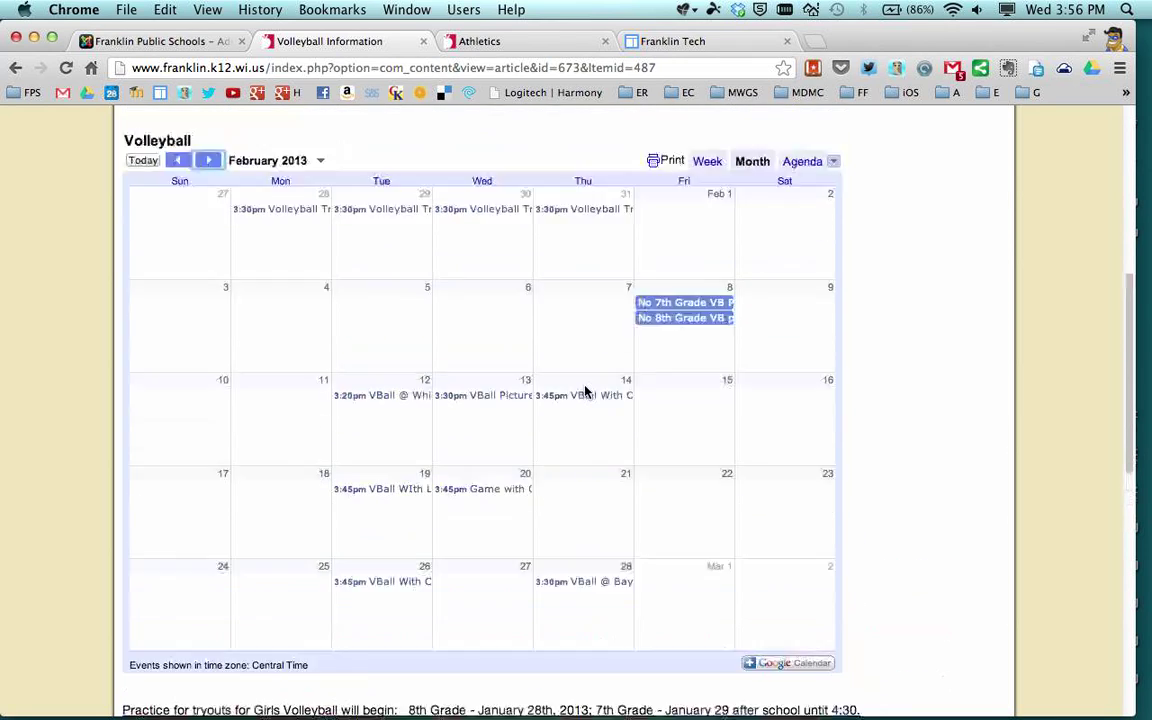
{"action": "scroll", "coordinate": [586, 391], "scroll_direction": "up", "scroll_amount": 4}
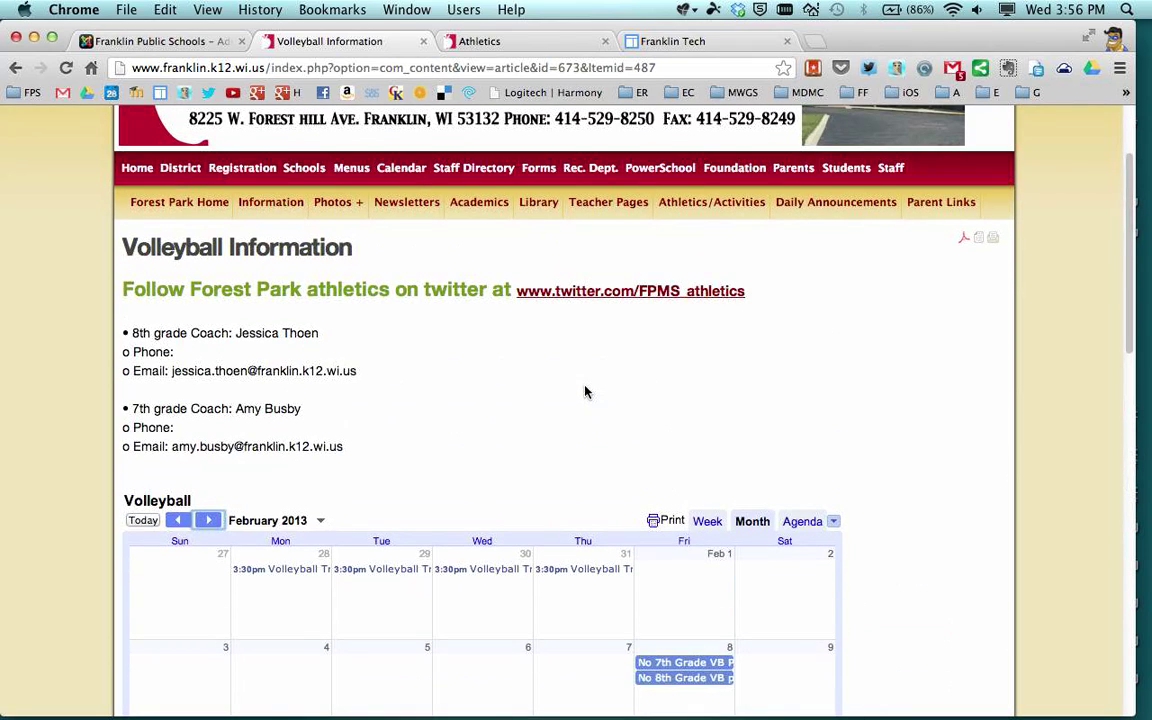